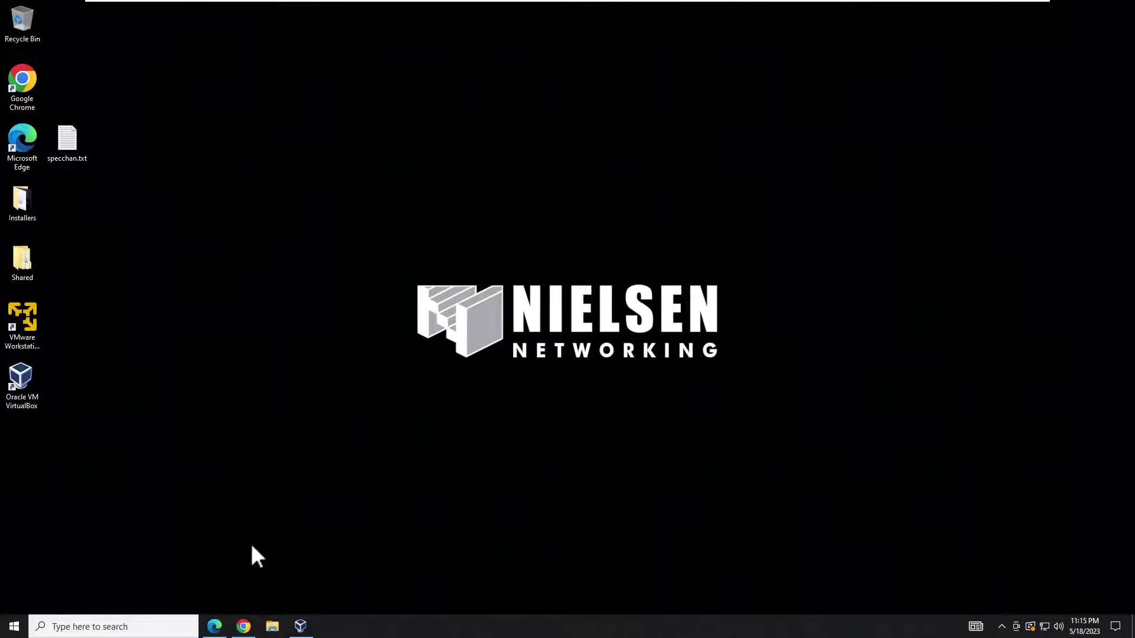
Read the Tenable speculative execution plugin's description and solution, then minimize Chrome
{"action": "left_click", "coordinate": [245, 626]}
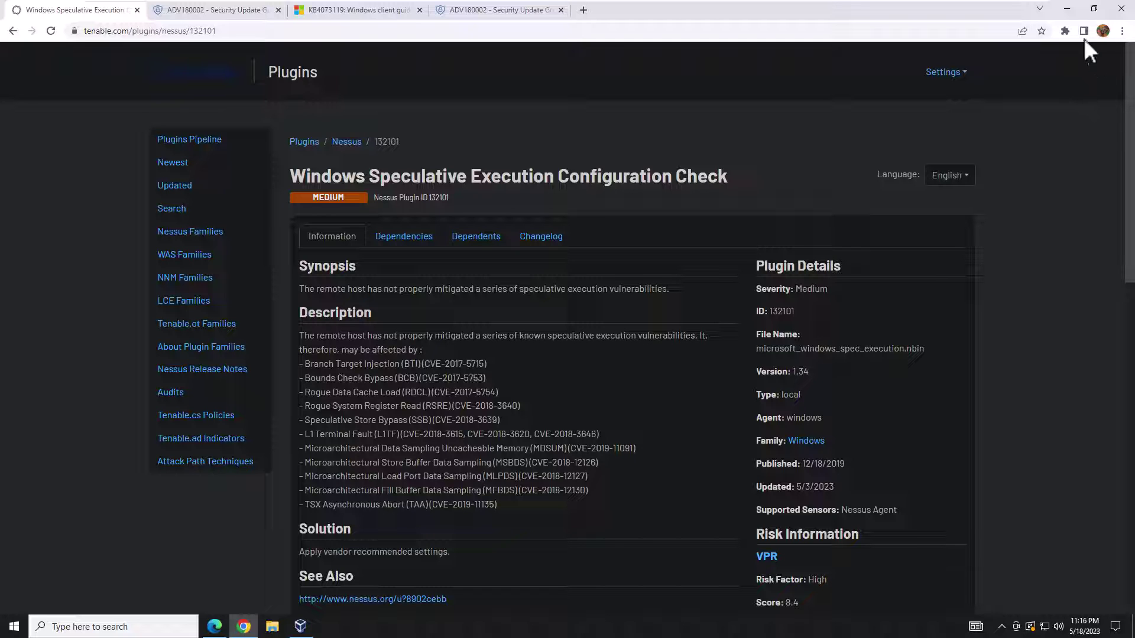
{"action": "left_click", "coordinate": [1068, 9]}
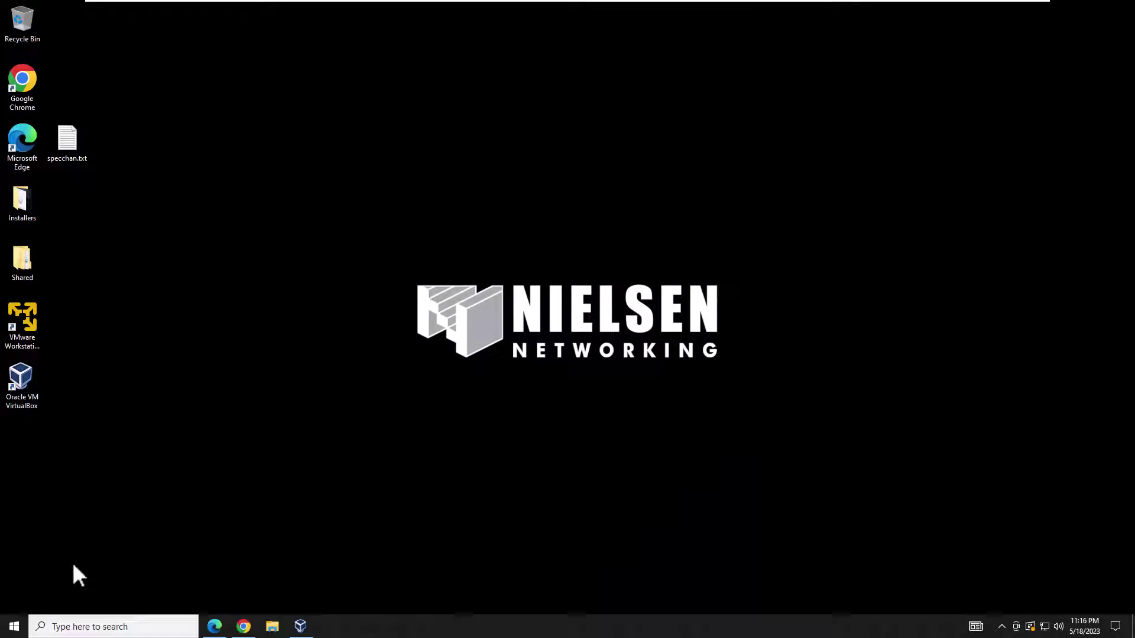
Search Start for 'reg' and launch Registry Editor as administrator
{"action": "left_click", "coordinate": [14, 628]}
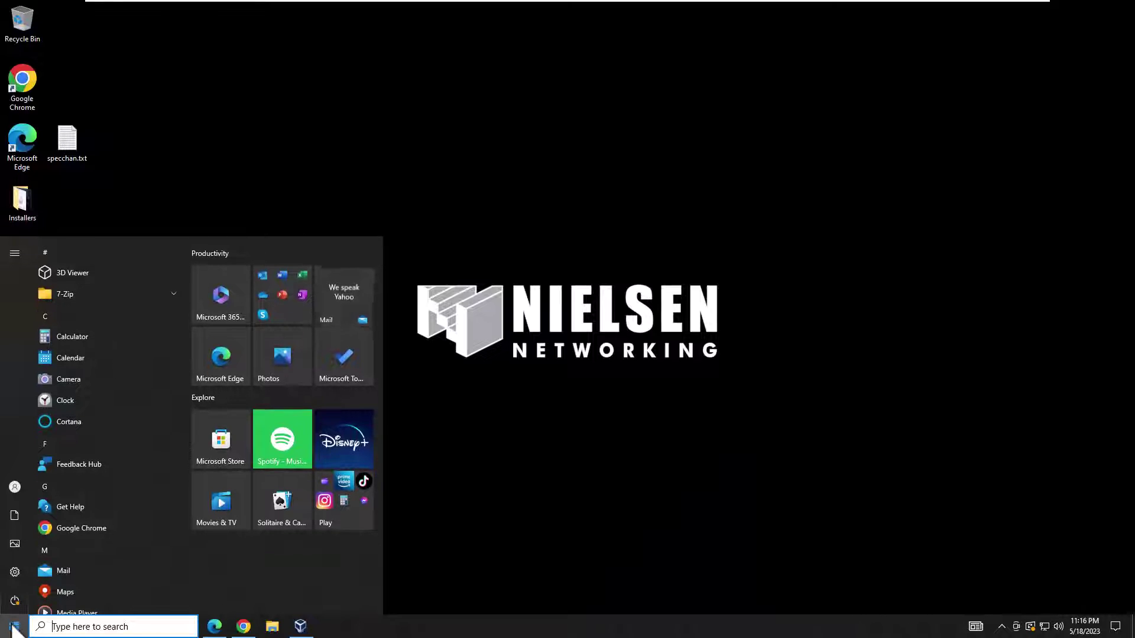
{"action": "type", "text": "reg"}
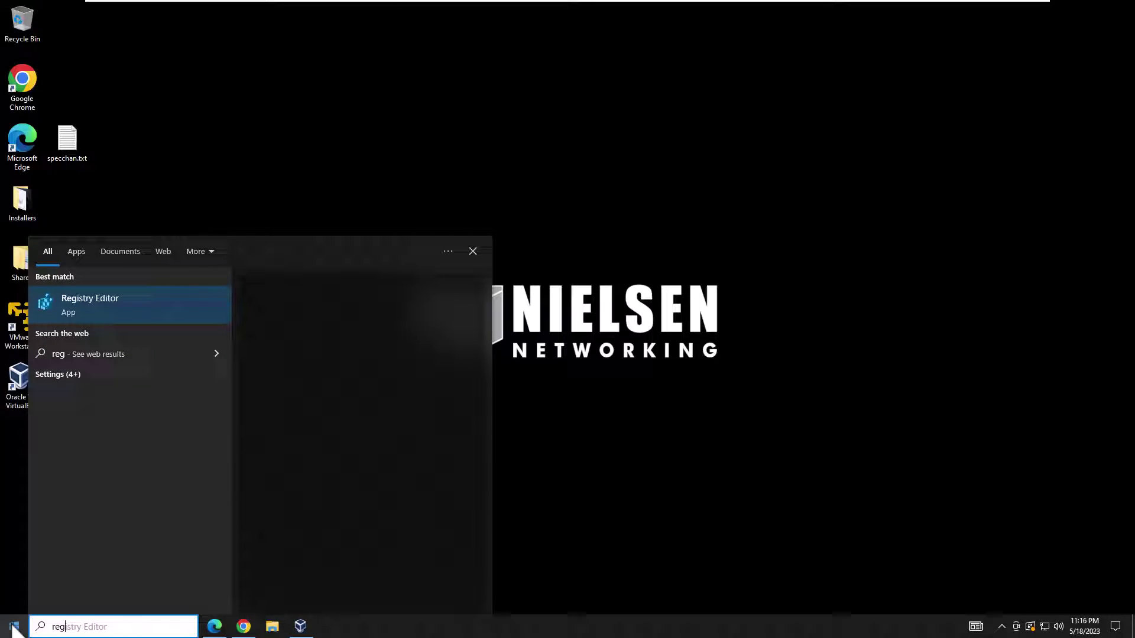
{"action": "right_click", "coordinate": [164, 303]}
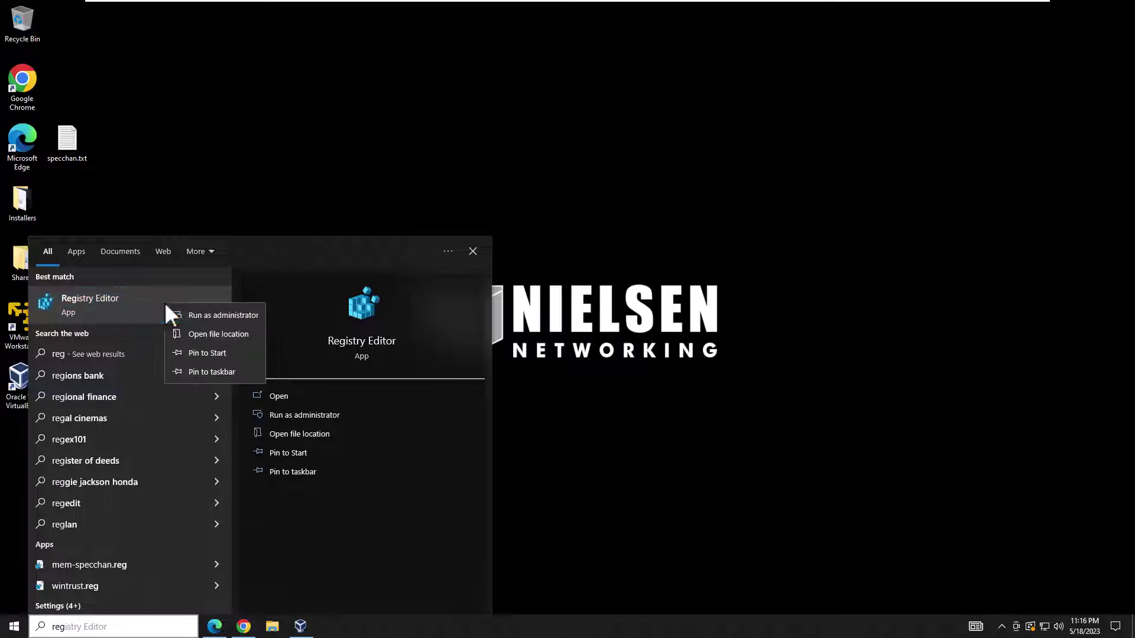
{"action": "left_click", "coordinate": [215, 315]}
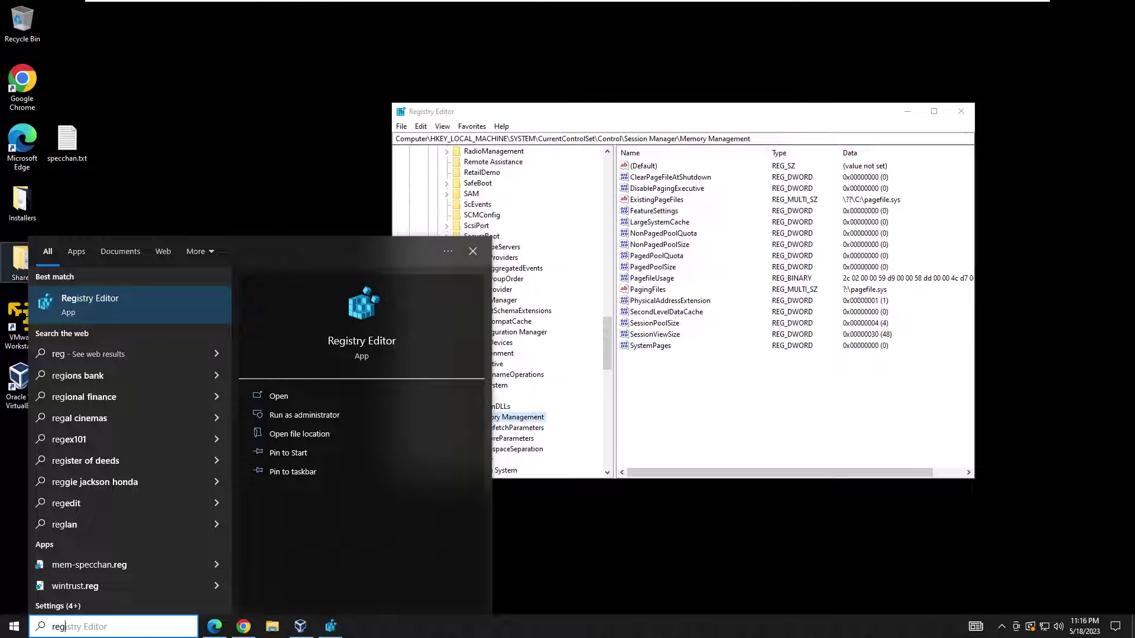
Open specchan.txt in Notepad below Registry Editor, with Registry Editor in front
{"action": "left_click", "coordinate": [270, 221]}
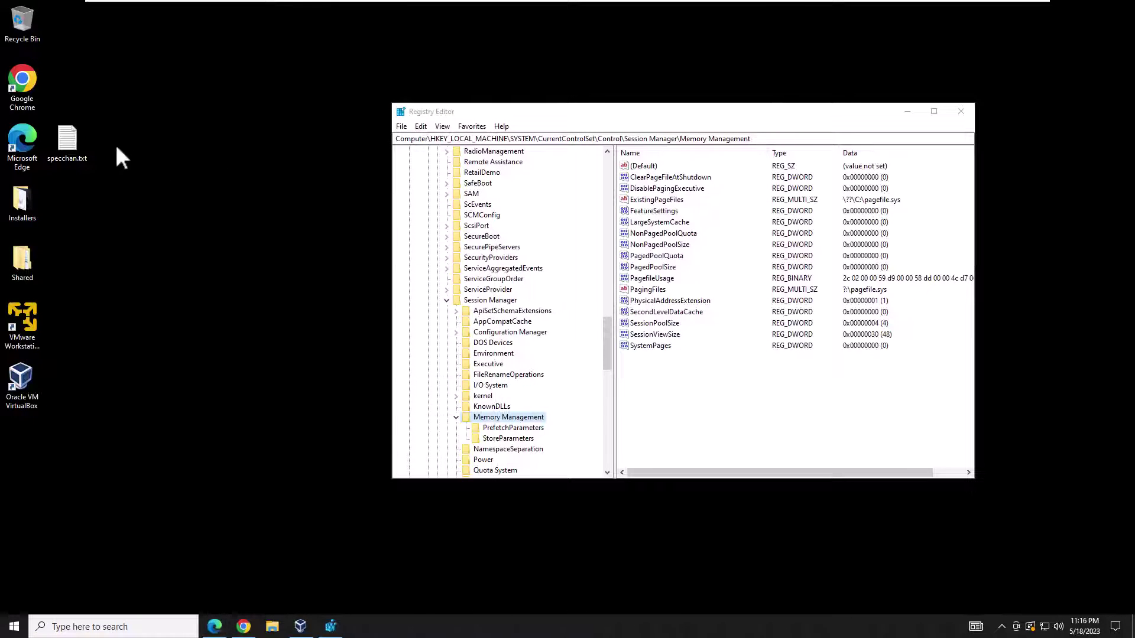
{"action": "double_click", "coordinate": [69, 139]}
{"action": "left_click_drag", "start_coordinate": [759, 121], "coordinate": [801, 408]}
{"action": "left_click_drag", "start_coordinate": [606, 117], "coordinate": [533, 43]}
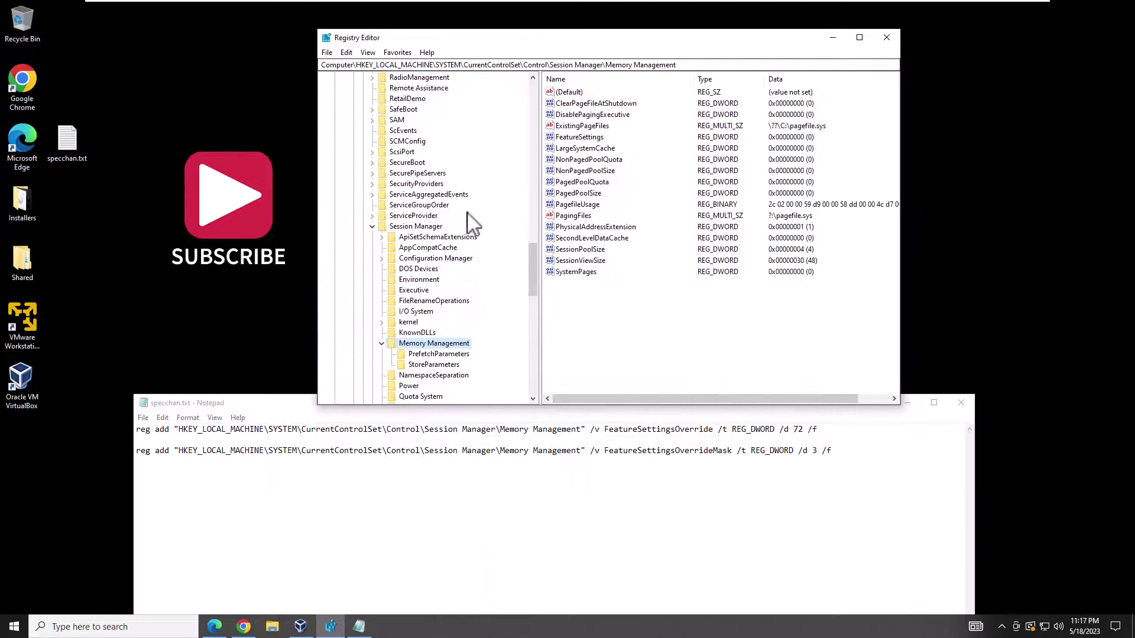
Navigate the registry tree through HKEY_LOCAL_MACHINE > SYSTEM > CurrentControlSet > Control
{"action": "left_click", "coordinate": [381, 343]}
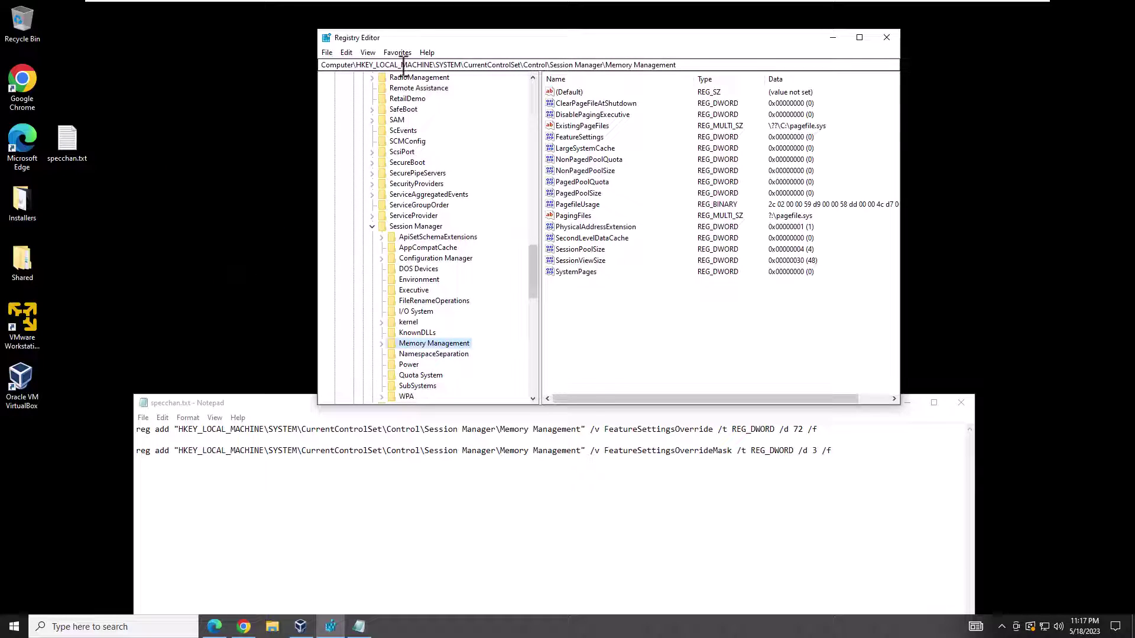
{"action": "left_click", "coordinate": [382, 227]}
{"action": "left_click_drag", "start_coordinate": [535, 295], "coordinate": [528, 87]}
{"action": "left_click", "coordinate": [399, 110]}
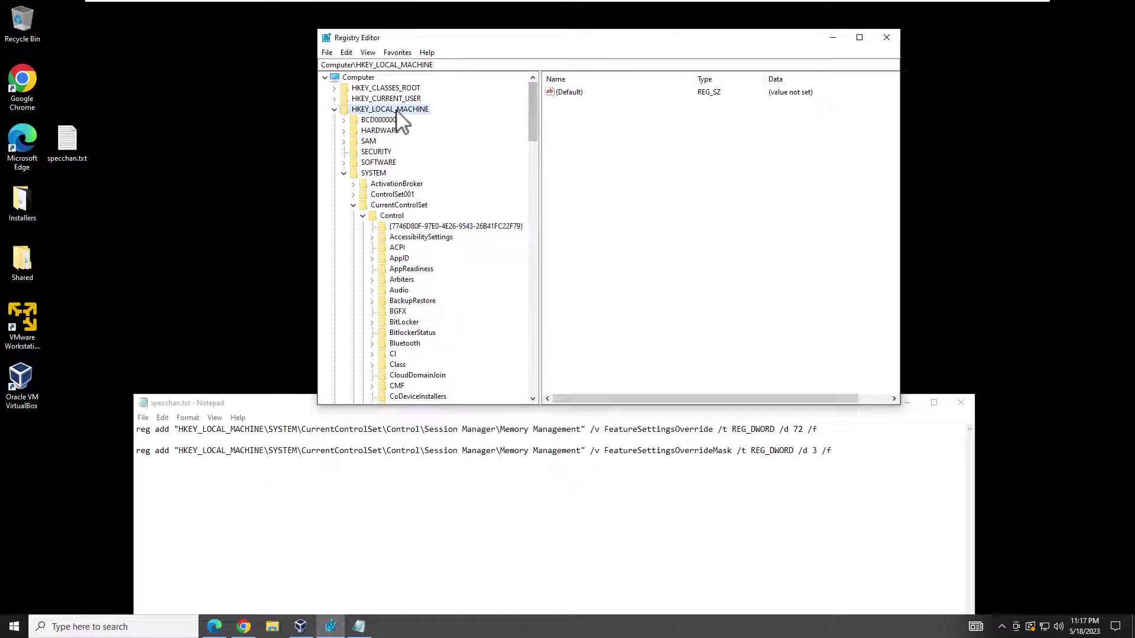
{"action": "left_click", "coordinate": [371, 173]}
{"action": "left_click", "coordinate": [396, 205]}
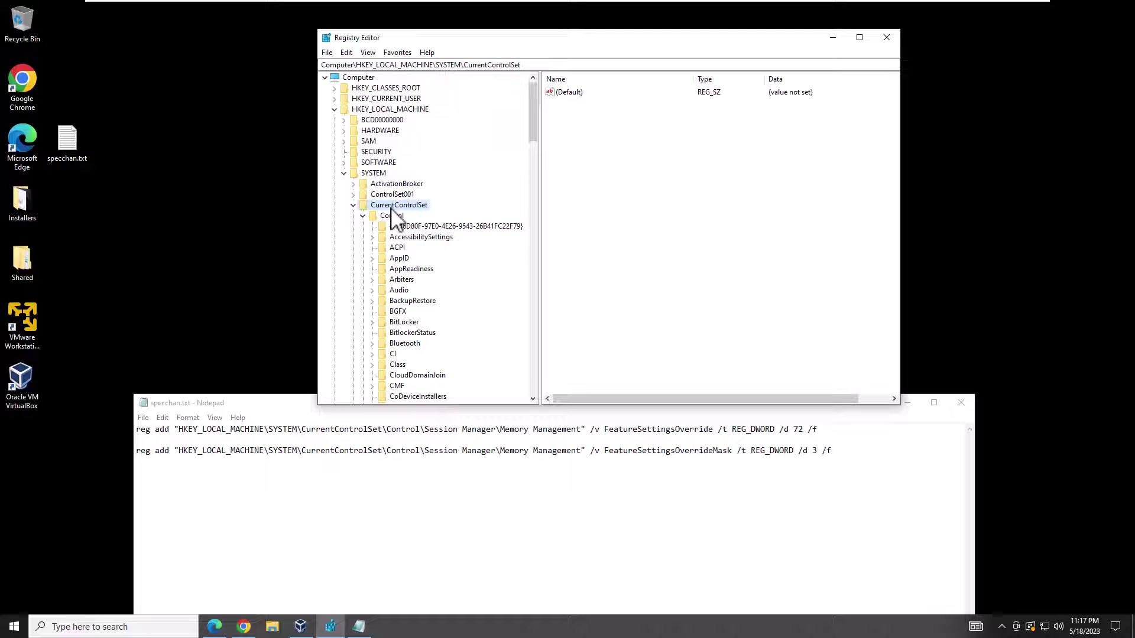
{"action": "left_click", "coordinate": [391, 216]}
{"action": "left_click_drag", "start_coordinate": [533, 118], "coordinate": [529, 280]}
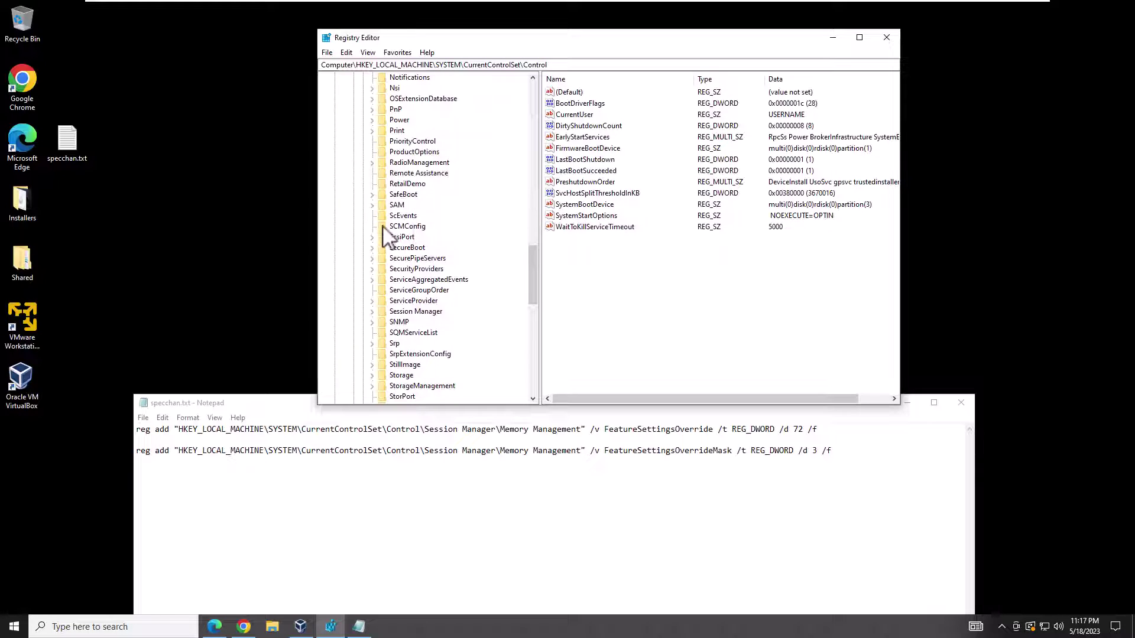
Expand Session Manager and select Memory Management to display its values
{"action": "left_click", "coordinate": [372, 311]}
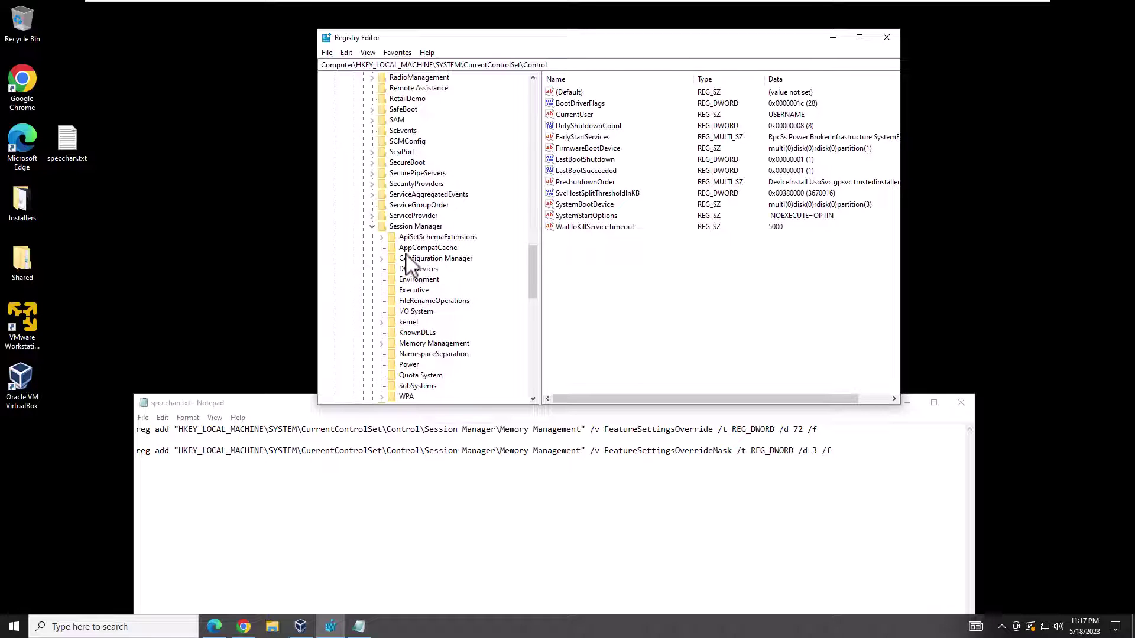
{"action": "scroll", "coordinate": [406, 262], "scroll_direction": "down", "scroll_amount": 1}
{"action": "left_click", "coordinate": [382, 312]}
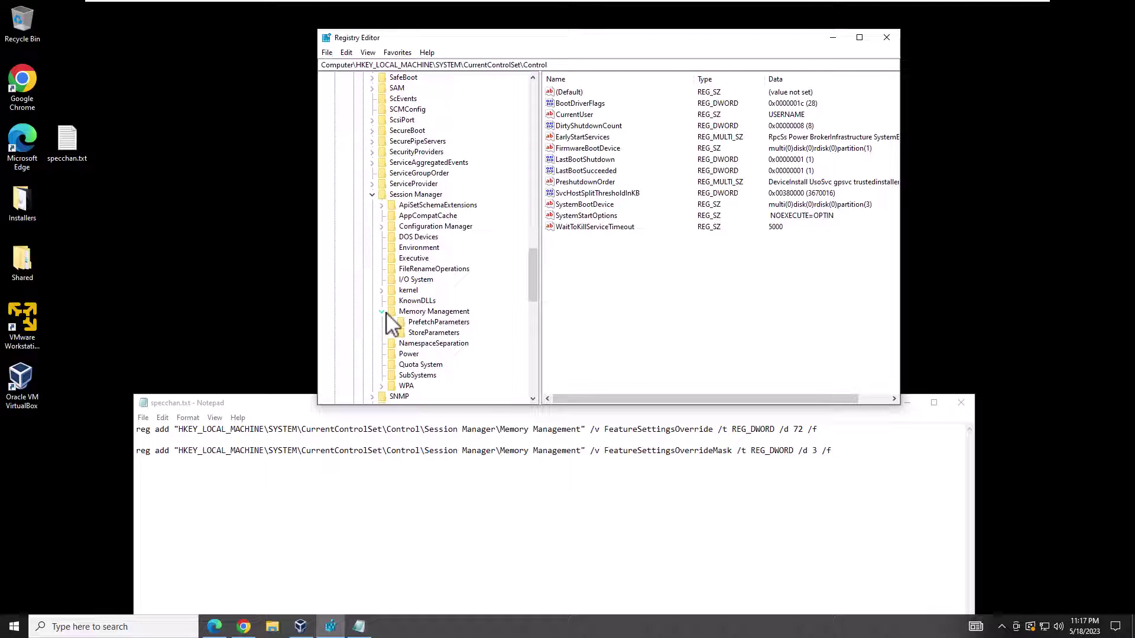
{"action": "left_click", "coordinate": [437, 312]}
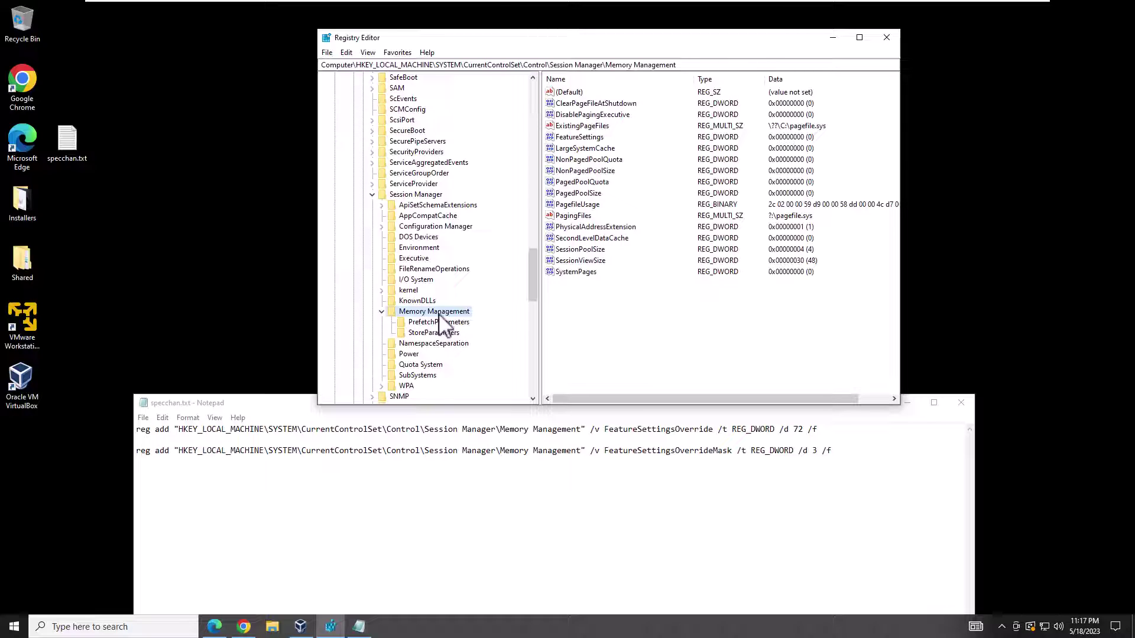
Add a DWORD (32-bit) value FeatureSettingOverride under Memory Management with data 72 hex
{"action": "right_click", "coordinate": [439, 316]}
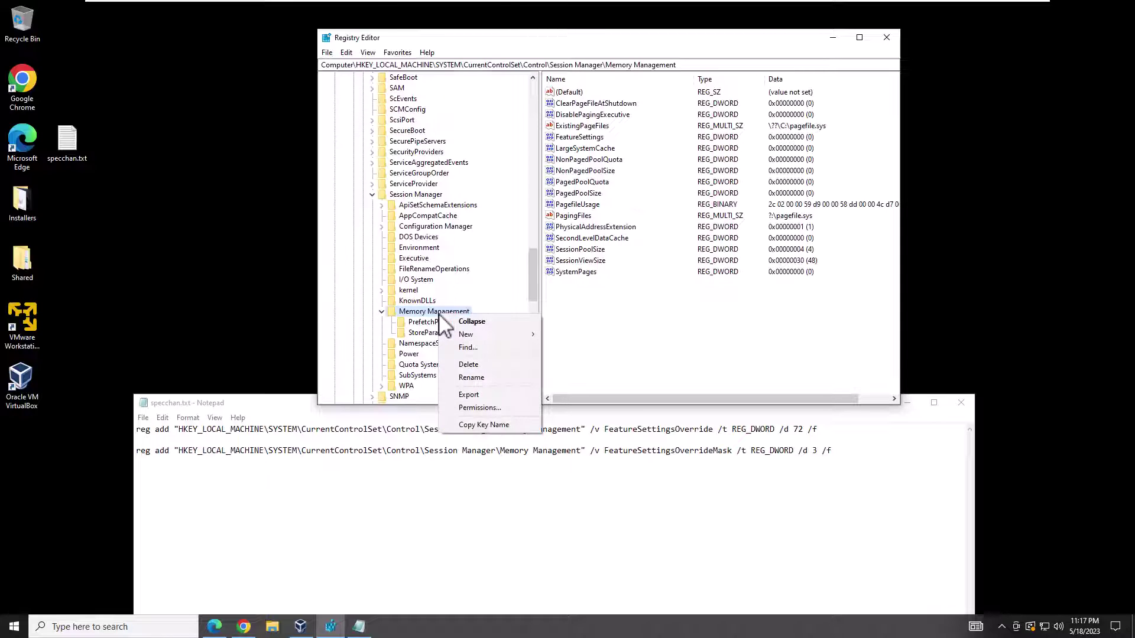
{"action": "mouse_move", "coordinate": [470, 334]}
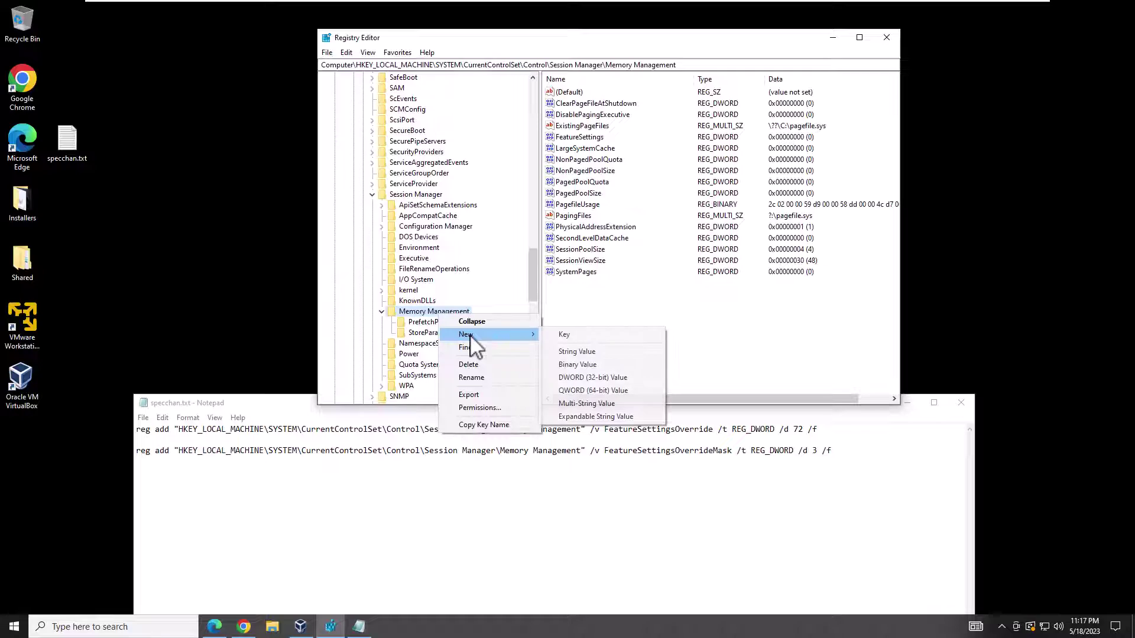
{"action": "left_click", "coordinate": [620, 379]}
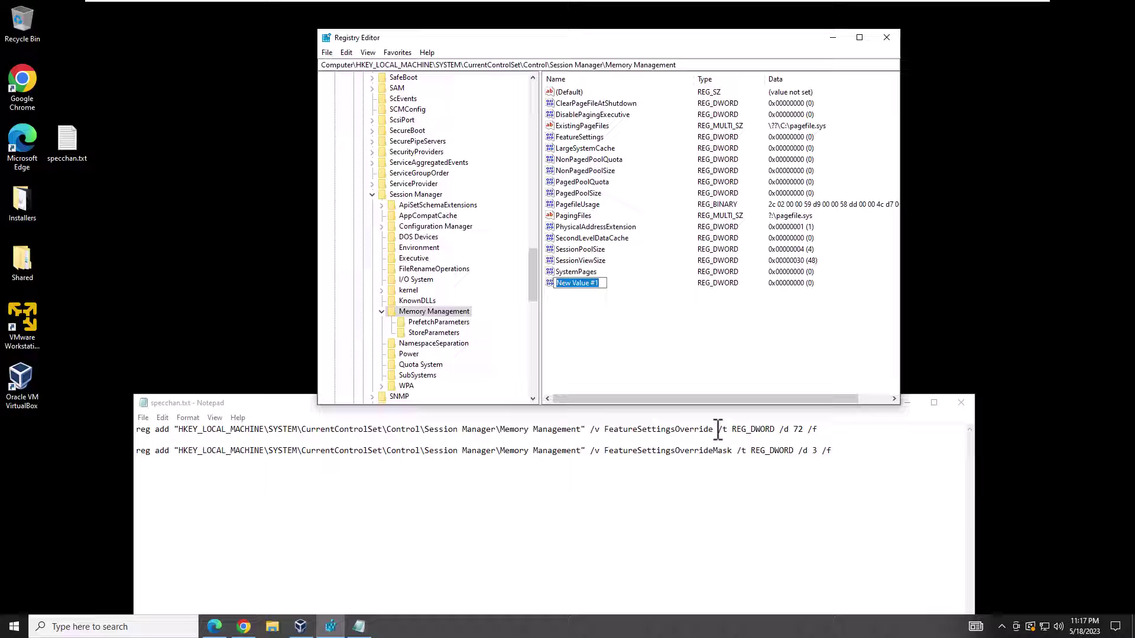
{"action": "type", "text": "FeatureSettingOverride"}
{"action": "key", "text": "Return"}
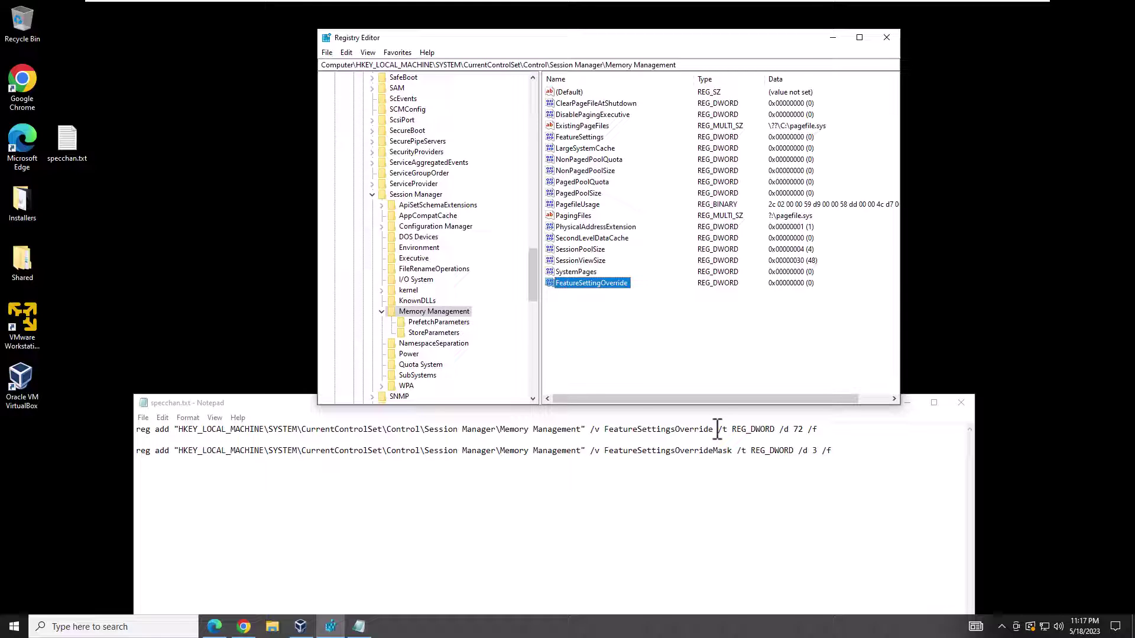
{"action": "double_click", "coordinate": [594, 283]}
{"action": "type", "text": "72"}
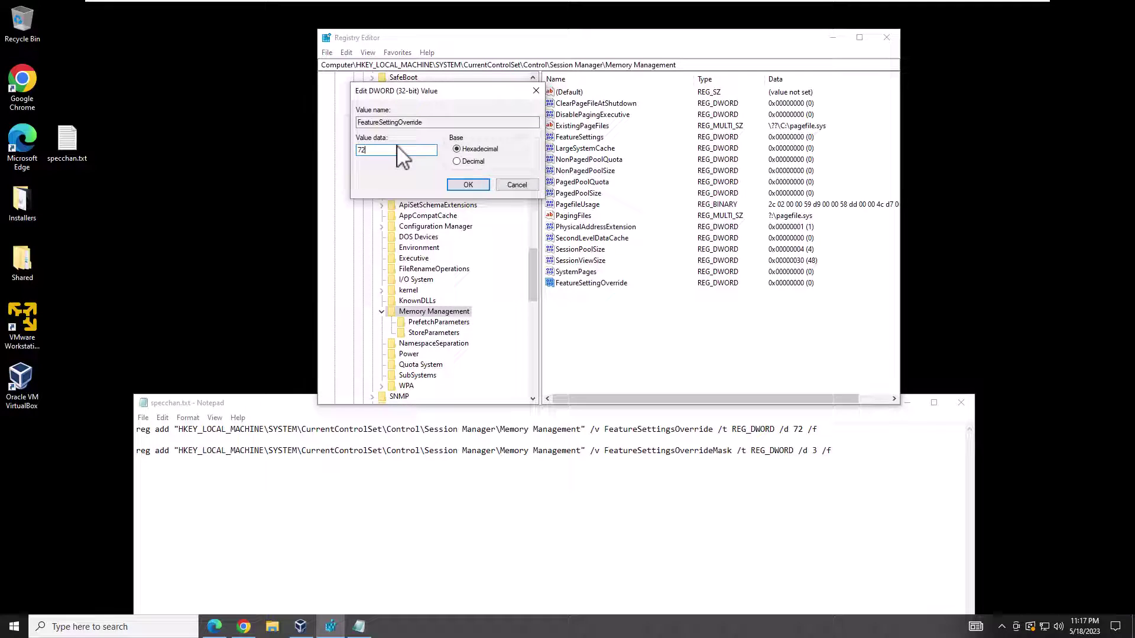
{"action": "key", "text": "Return"}
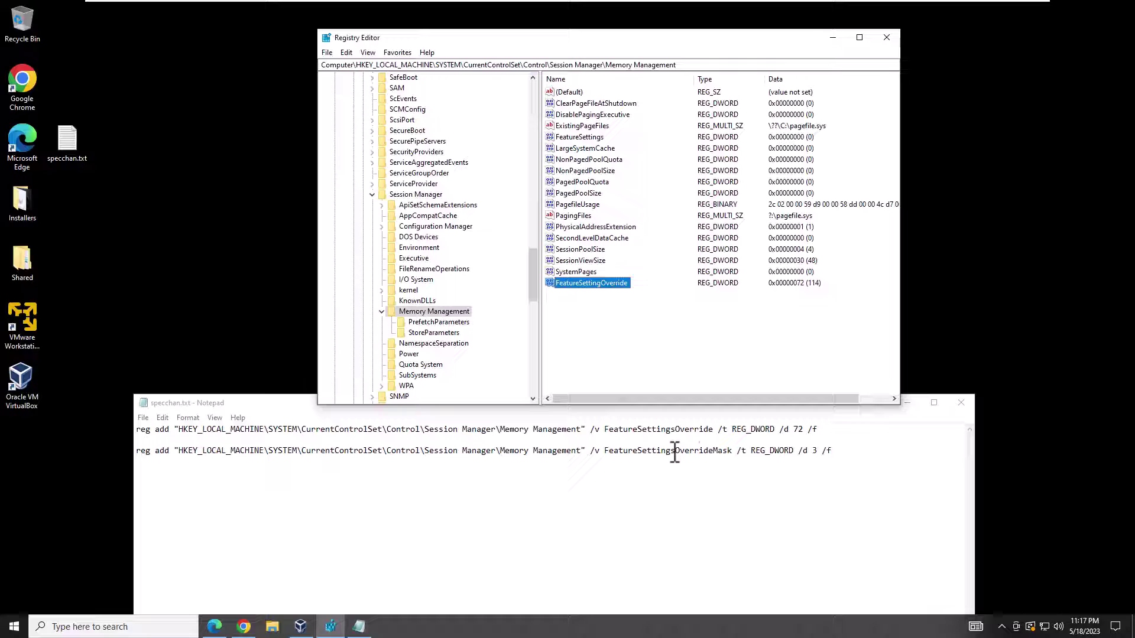
Select and copy line 2 of specchan.txt, the FeatureSettingsOverrideMask reg add command
{"action": "left_click", "coordinate": [708, 451]}
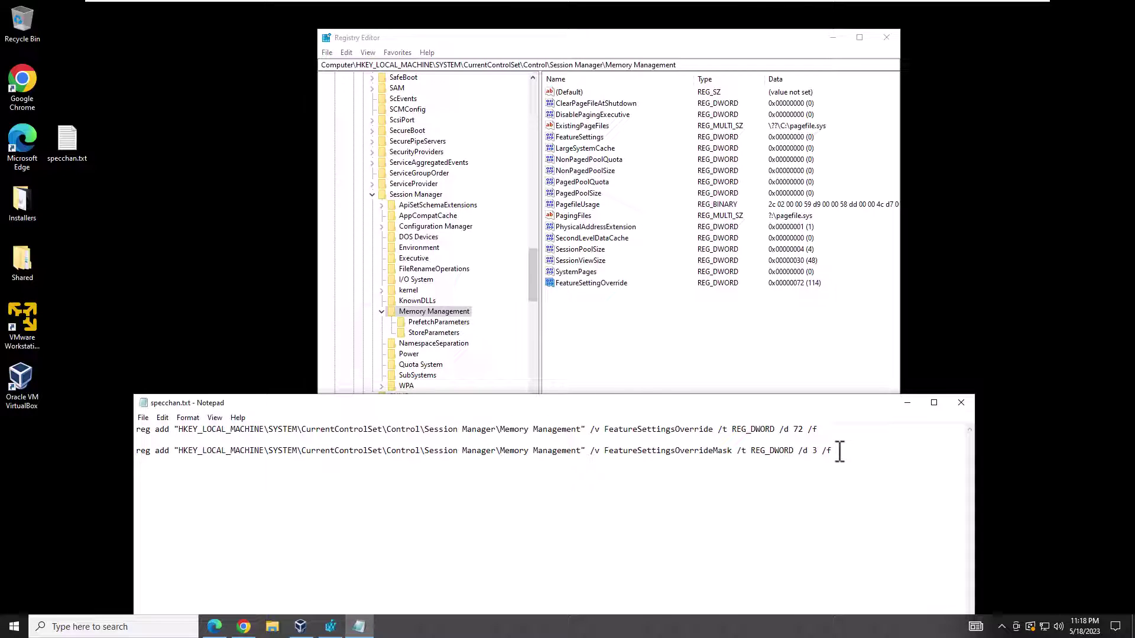
{"action": "left_click_drag", "start_coordinate": [835, 451], "coordinate": [183, 459]}
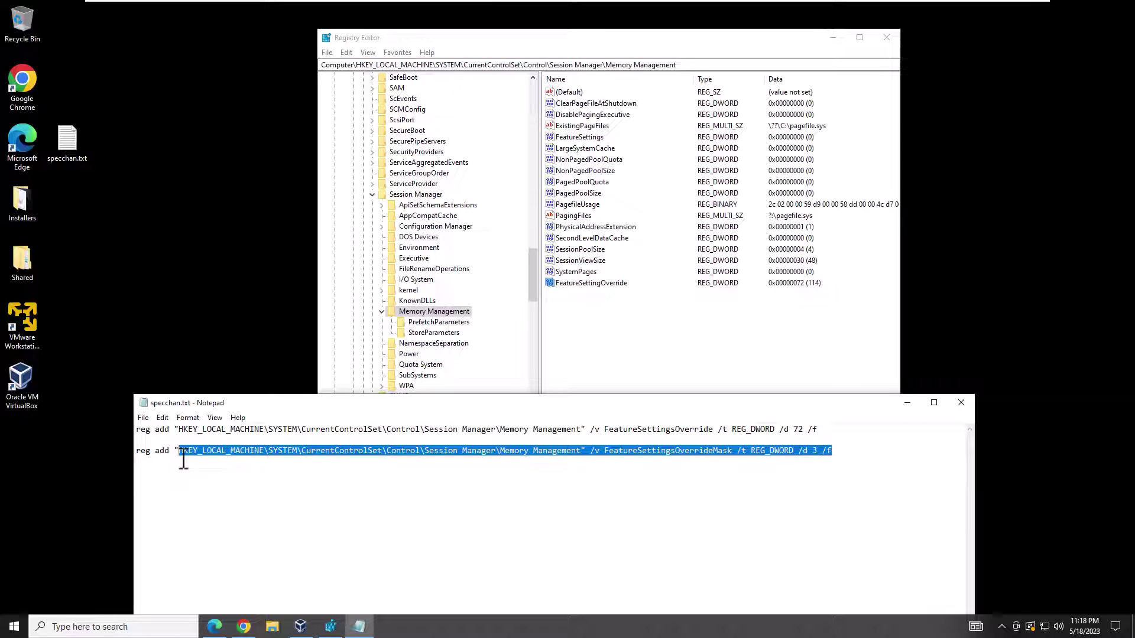
{"action": "left_click", "coordinate": [183, 460]}
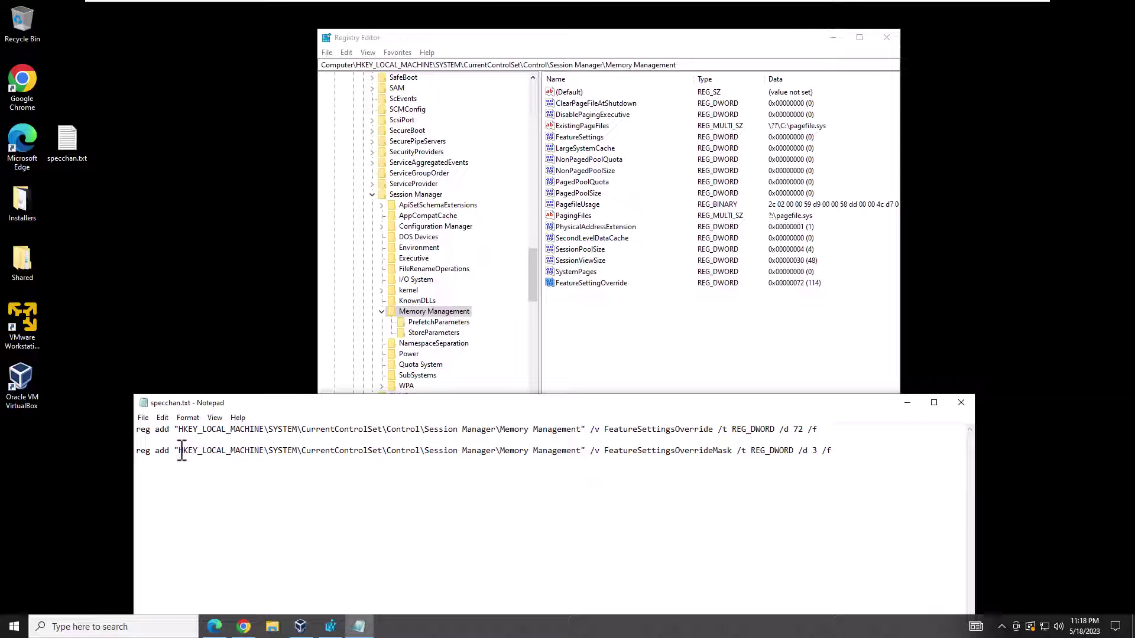
{"action": "left_click_drag", "start_coordinate": [137, 456], "coordinate": [828, 458]}
{"action": "right_click", "coordinate": [816, 459]}
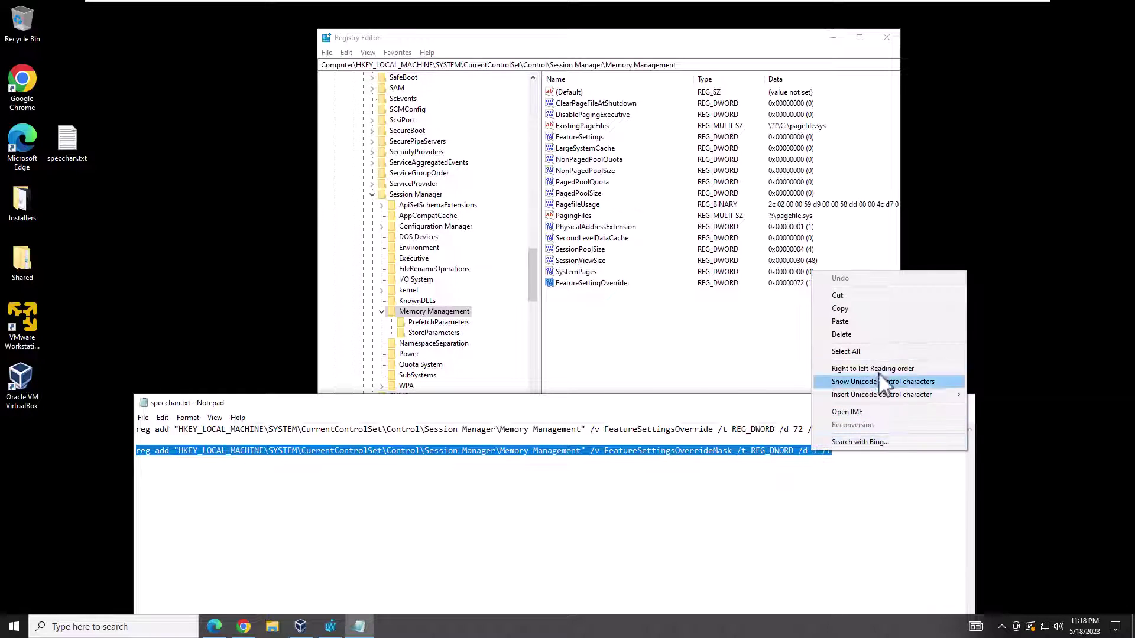
{"action": "left_click", "coordinate": [873, 310]}
Launch Command Prompt as administrator from a Start search for 'cmd'
{"action": "left_click", "coordinate": [6, 630]}
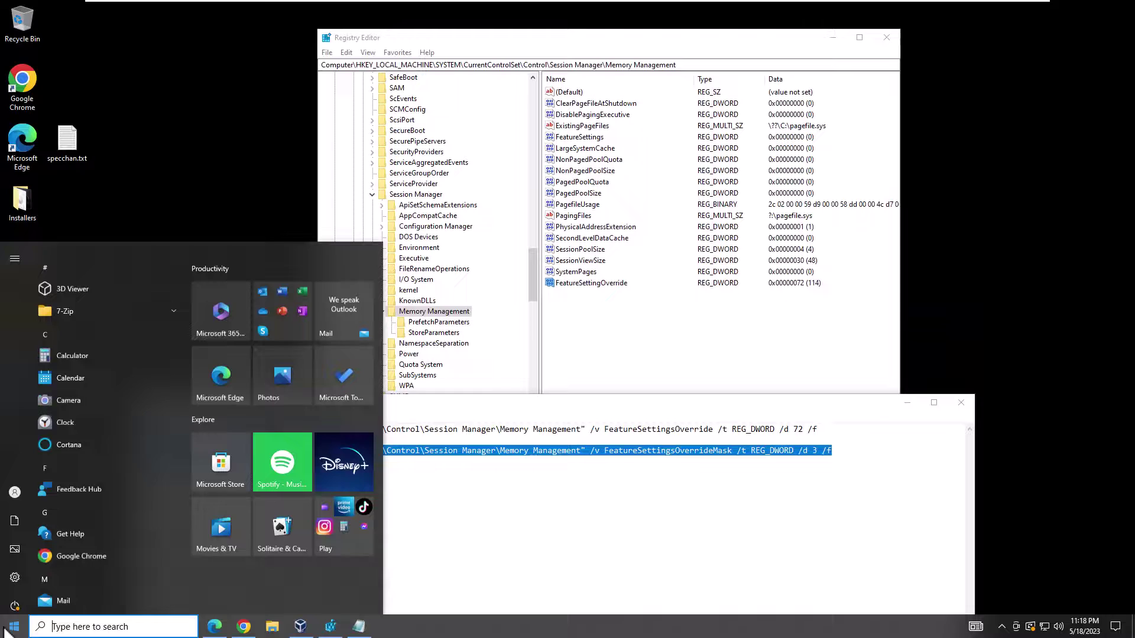
{"action": "type", "text": "cmd"}
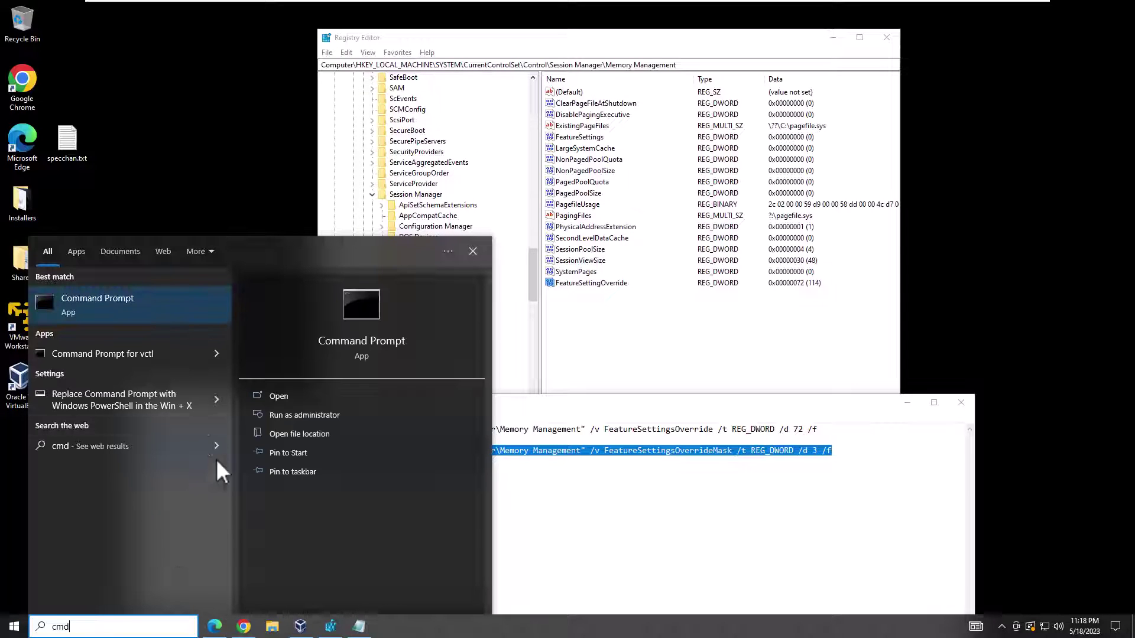
{"action": "right_click", "coordinate": [130, 313]}
{"action": "left_click", "coordinate": [161, 322]}
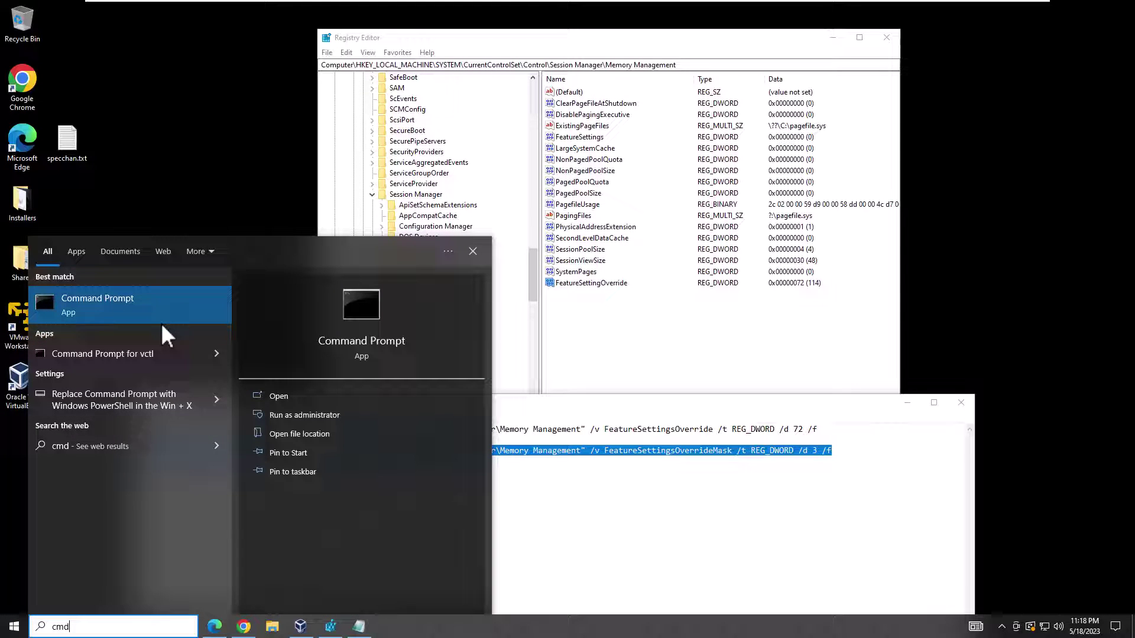
Recopy the FeatureSettingsOverrideMask command from Notepad, paste it in Command Prompt and run it
{"action": "left_click", "coordinate": [403, 155]}
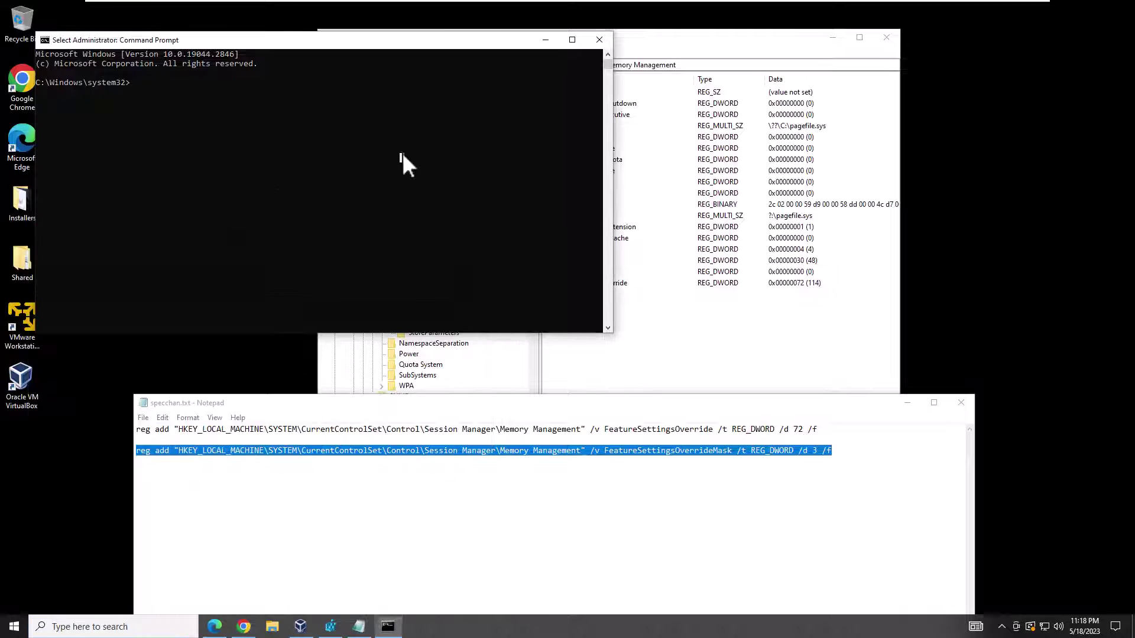
{"action": "right_click", "coordinate": [191, 155]}
{"action": "right_click", "coordinate": [400, 451]}
{"action": "left_click", "coordinate": [428, 309]}
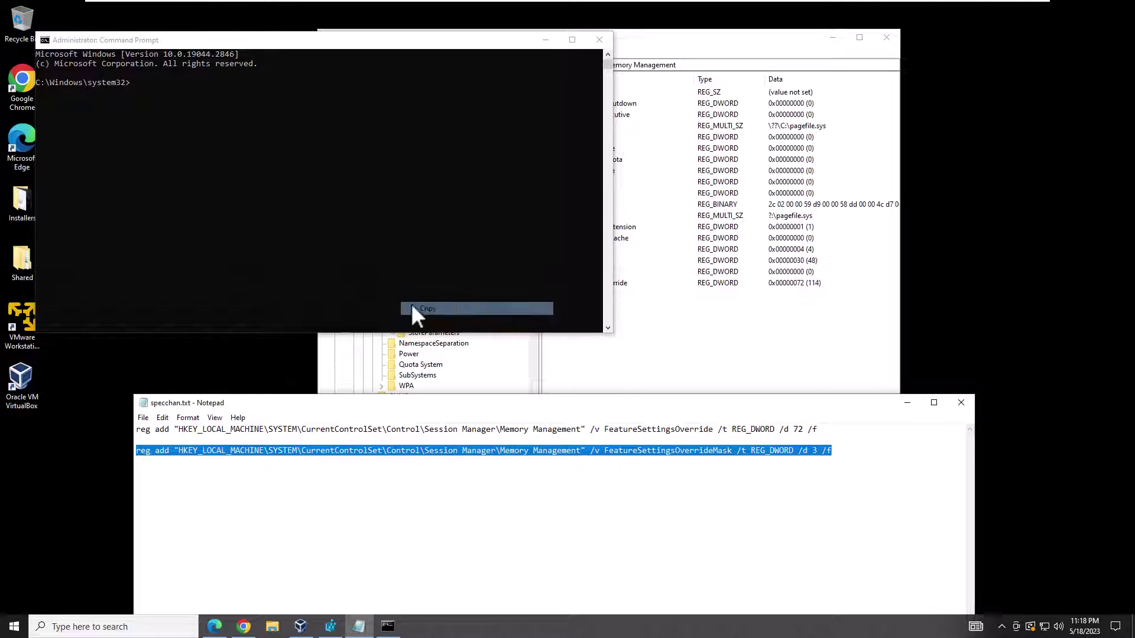
{"action": "left_click", "coordinate": [233, 217]}
{"action": "right_click", "coordinate": [233, 217]}
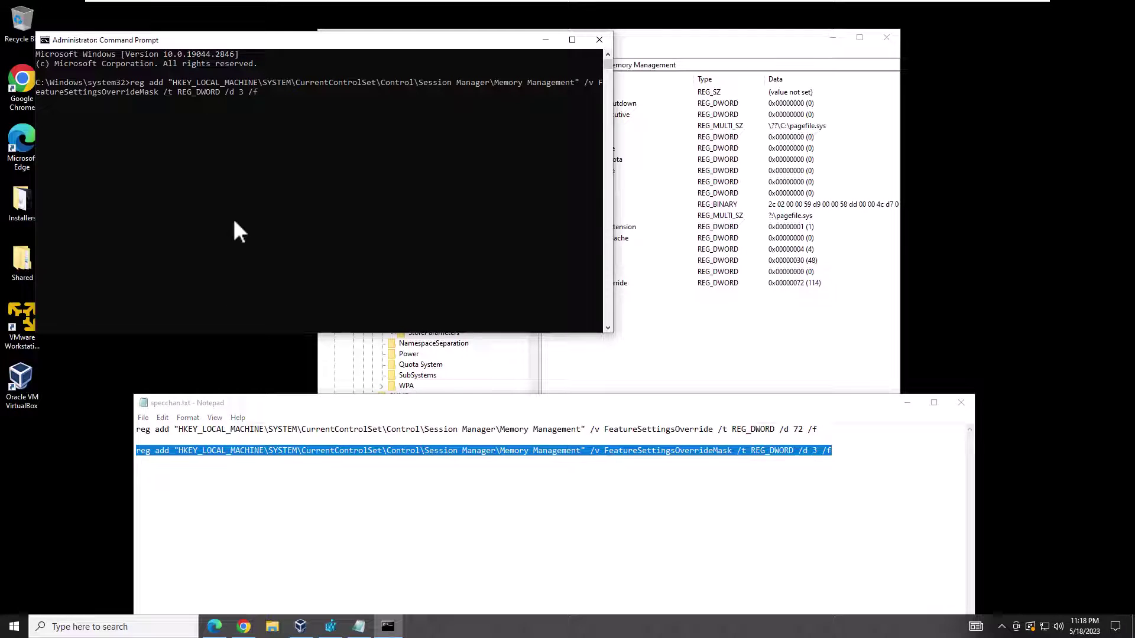
{"action": "key", "text": "Return"}
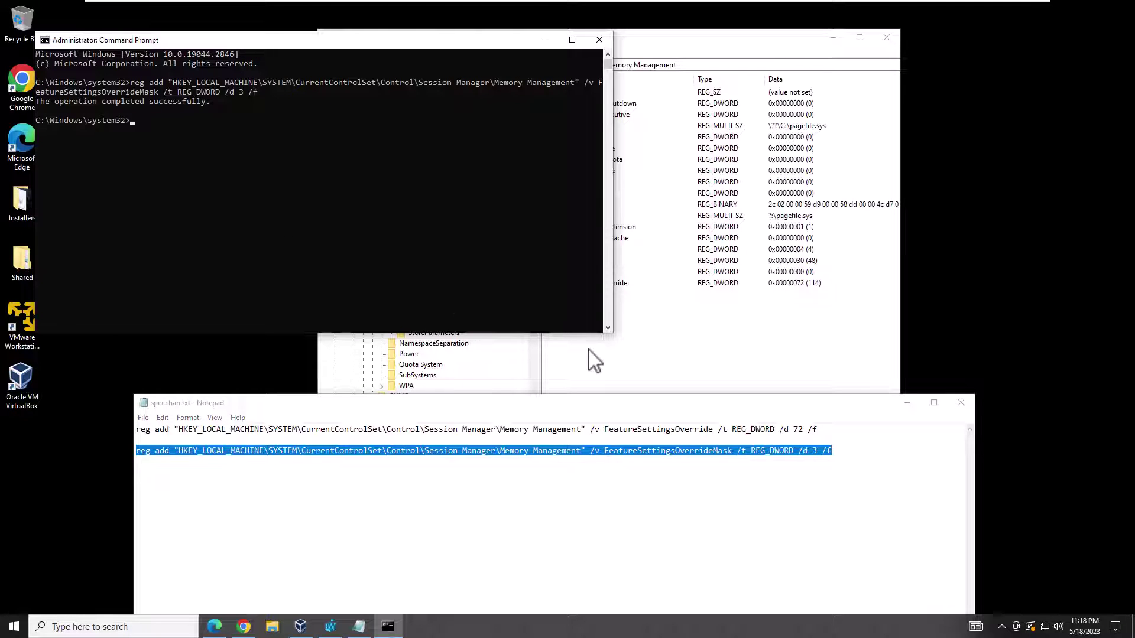
{"action": "left_click", "coordinate": [675, 356]}
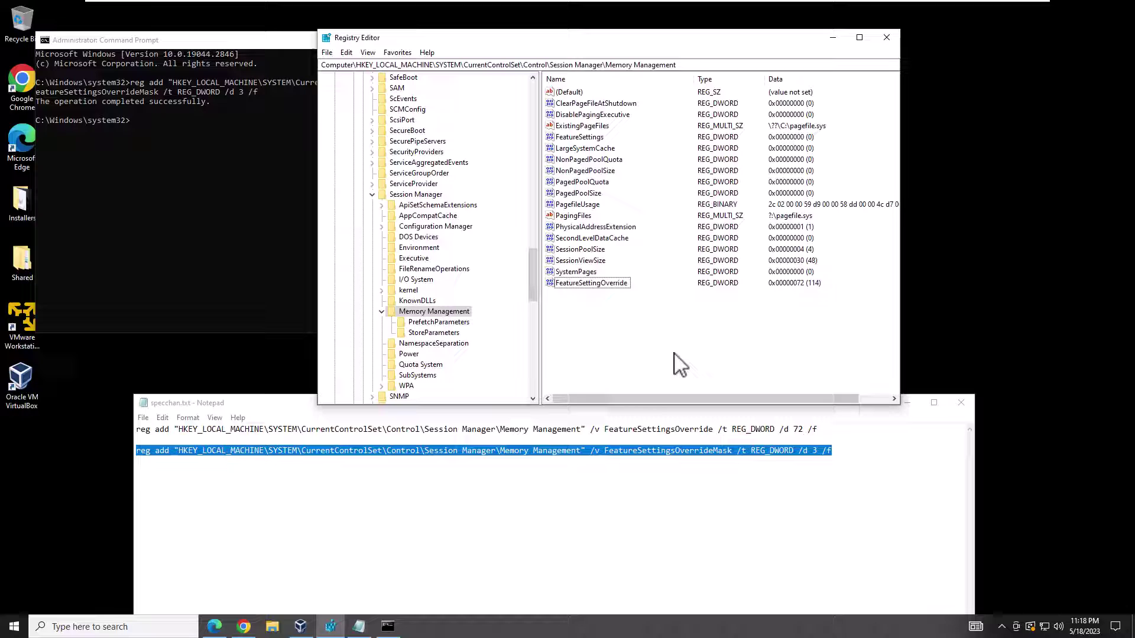
Refresh Memory Management and check FeatureSettingOverride and FeatureSettingsOverrideMask against the Notepad names
{"action": "key", "text": "F5"}
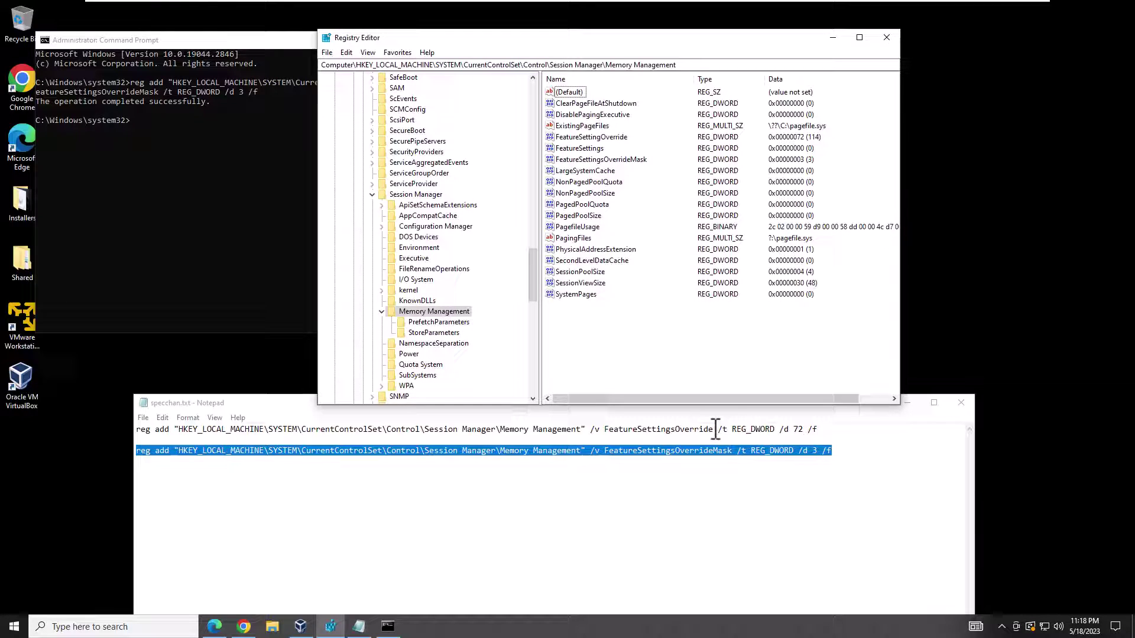
{"action": "left_click_drag", "start_coordinate": [712, 430], "coordinate": [600, 430]}
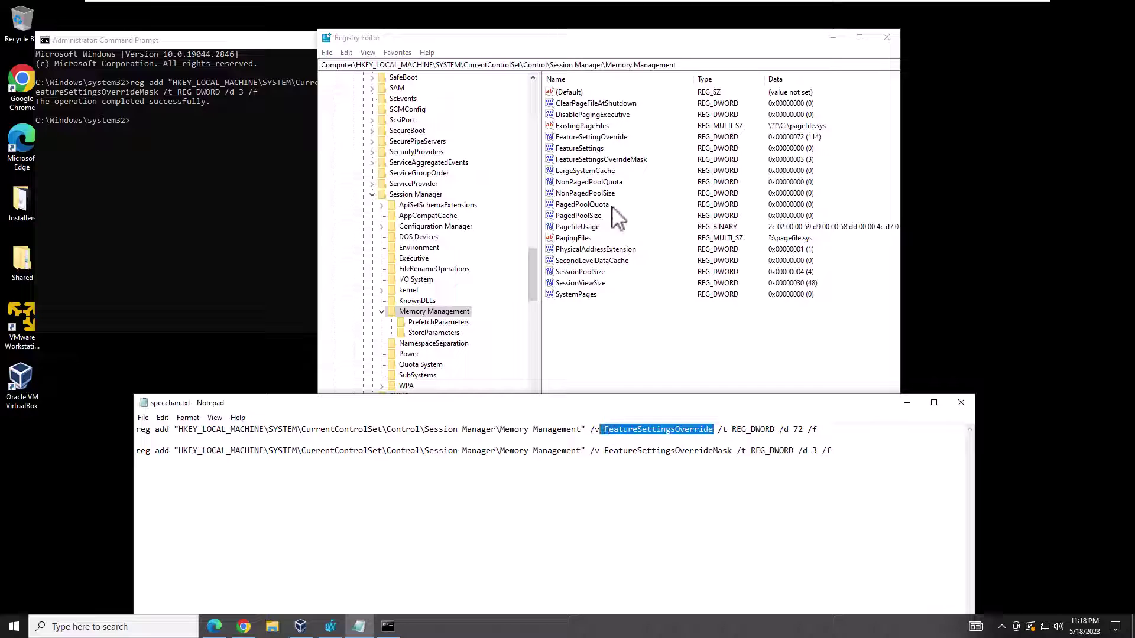
{"action": "left_click", "coordinate": [593, 139]}
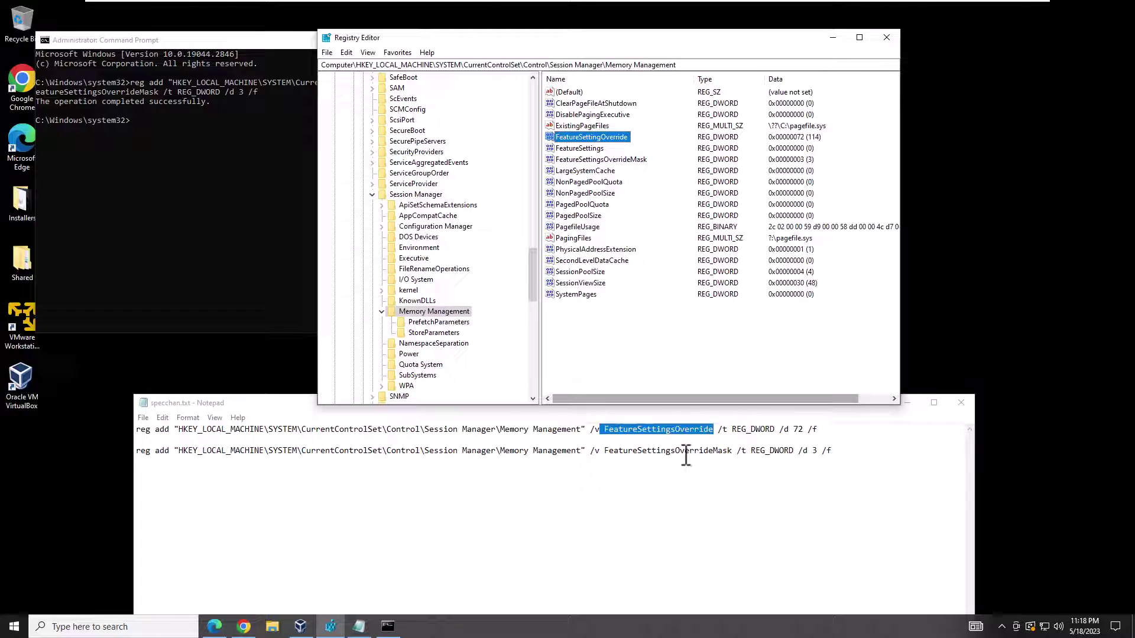
{"action": "left_click_drag", "start_coordinate": [733, 452], "coordinate": [603, 453]}
{"action": "left_click", "coordinate": [625, 174]}
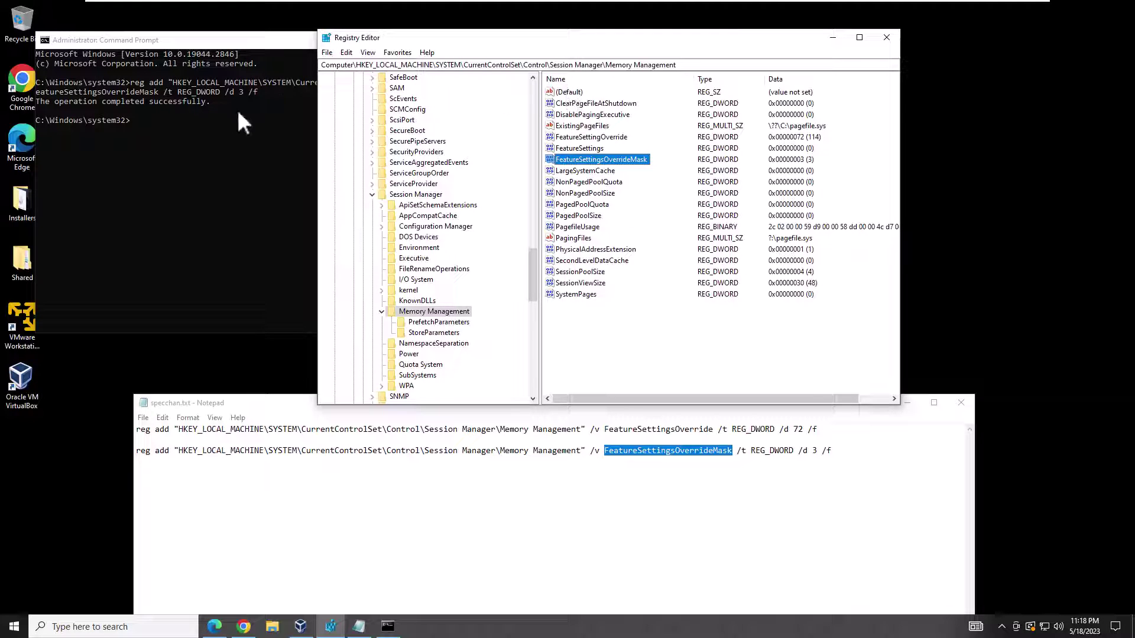
Close the Notepad notes and minimize Registry Editor
{"action": "left_click", "coordinate": [655, 460]}
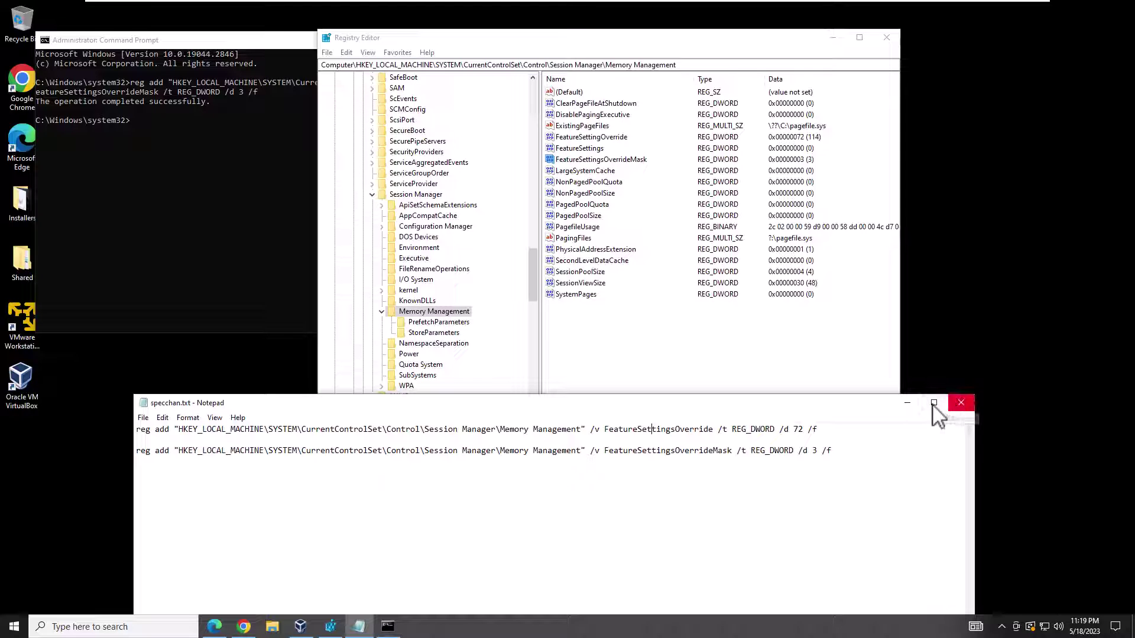
{"action": "left_click", "coordinate": [962, 403]}
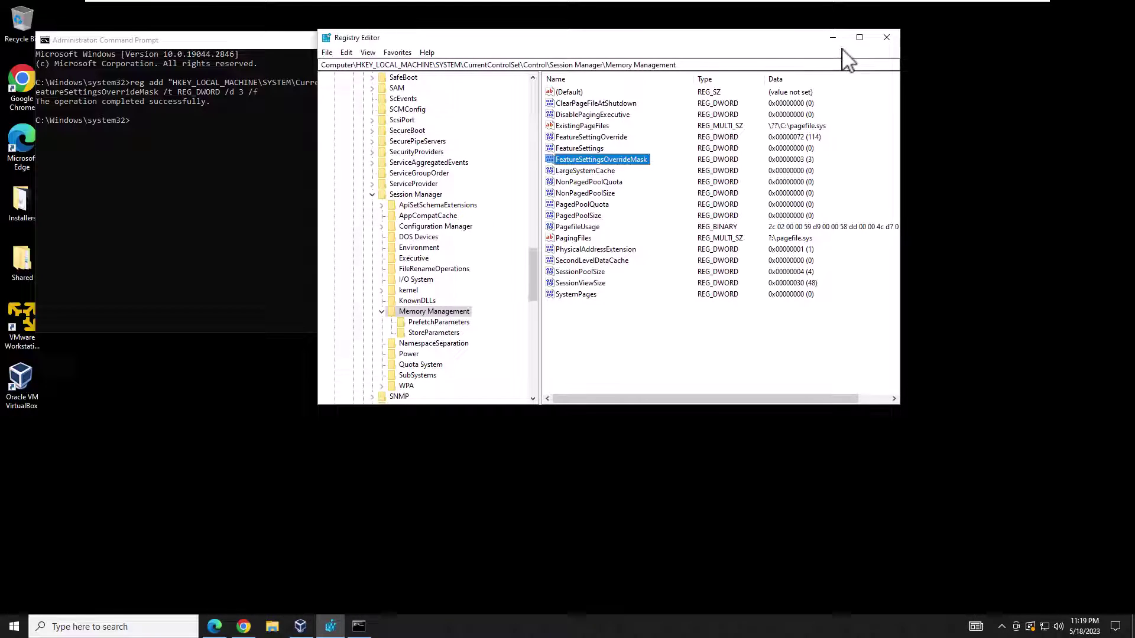
{"action": "left_click", "coordinate": [834, 39]}
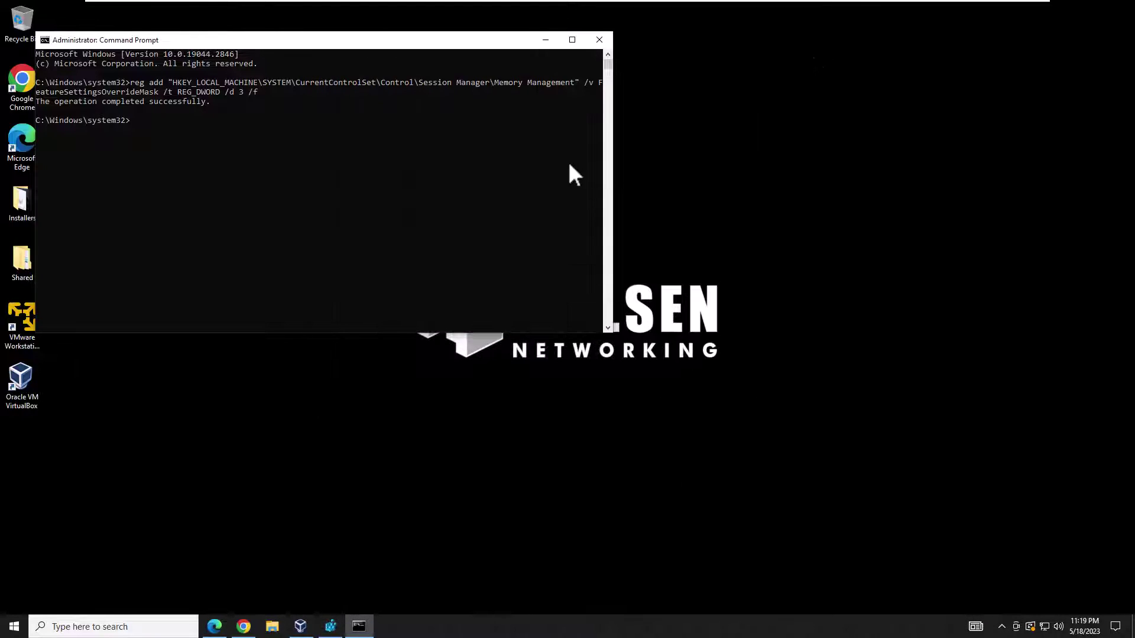
Restore Chrome and look through the Tenable, ADV180002 and KB4073119 tabs
{"action": "left_click", "coordinate": [247, 627]}
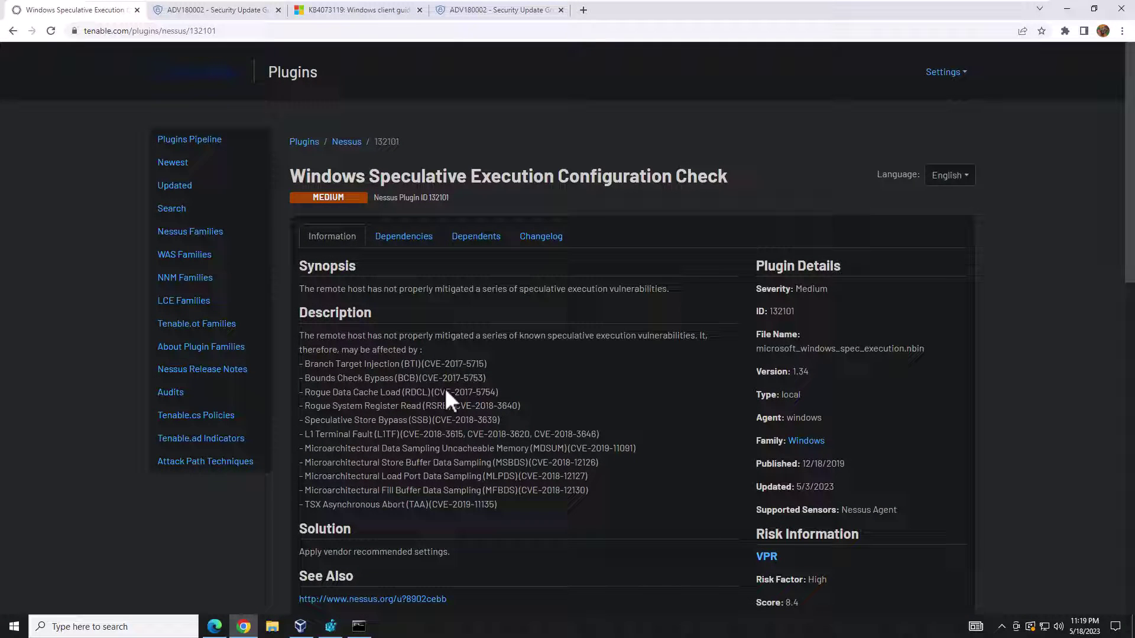
{"action": "scroll", "coordinate": [507, 455], "scroll_direction": "down", "scroll_amount": 2}
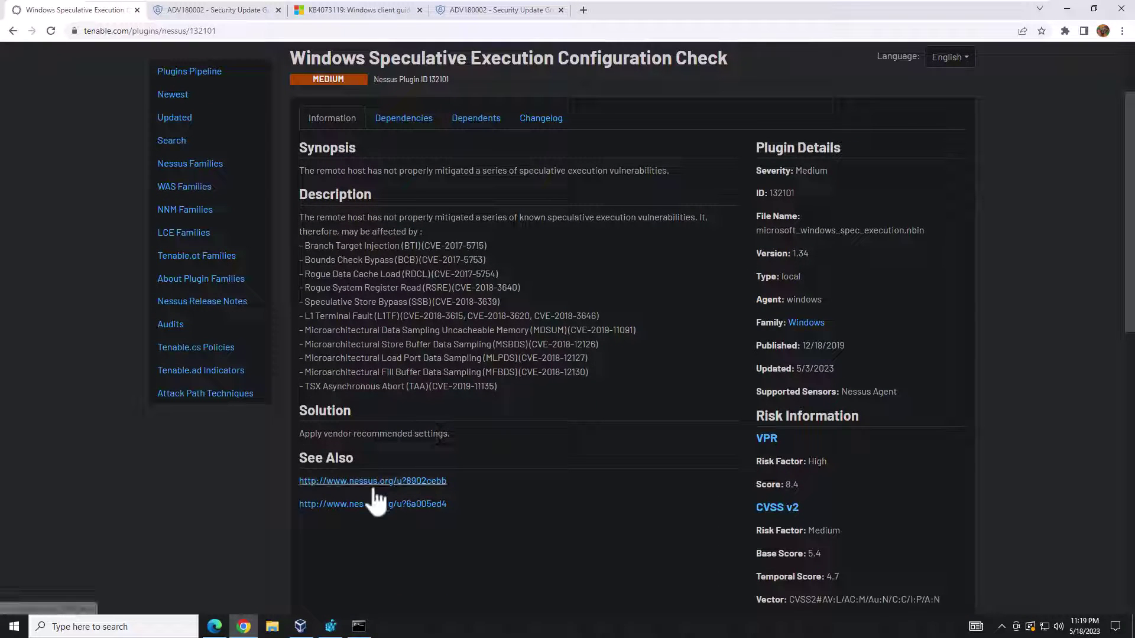
{"action": "left_click", "coordinate": [251, 12]}
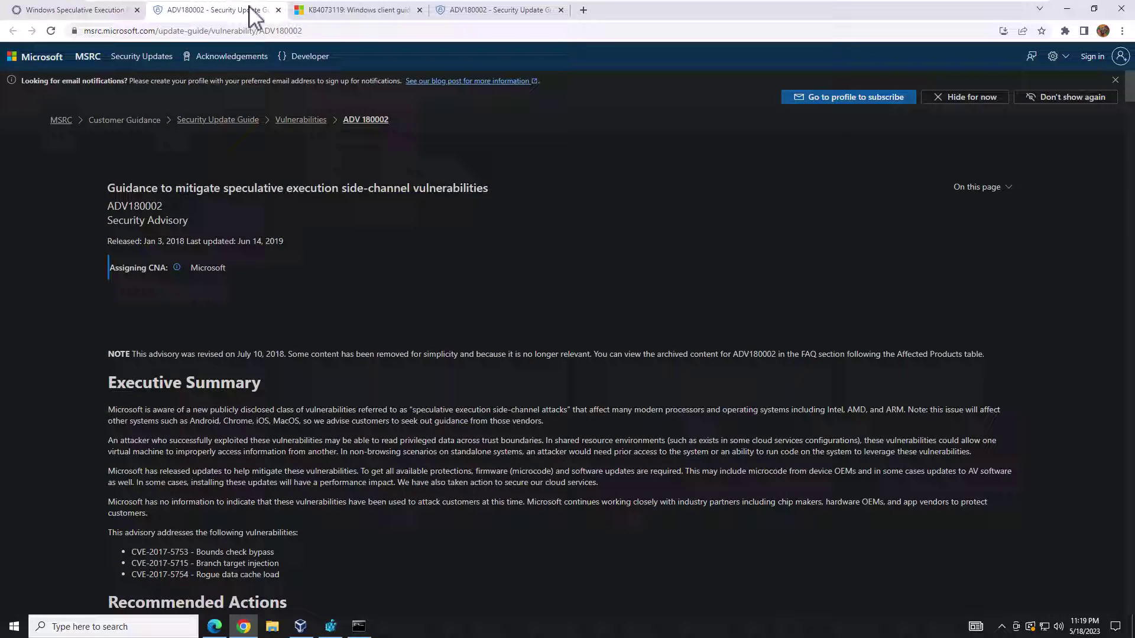
{"action": "left_click", "coordinate": [112, 13]}
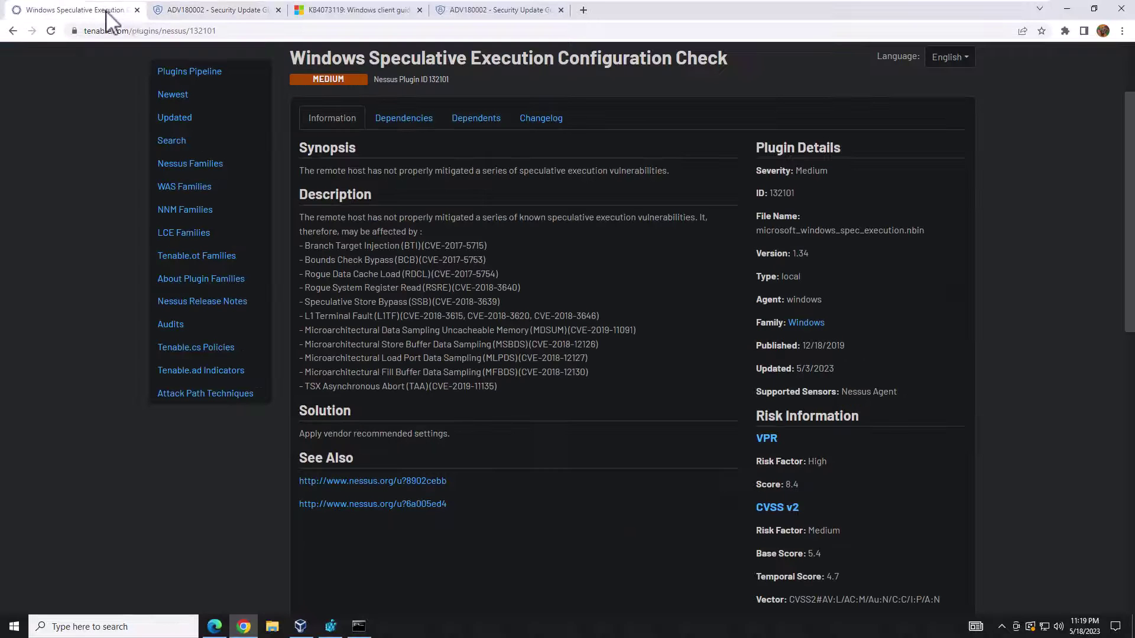
{"action": "left_click", "coordinate": [201, 11]}
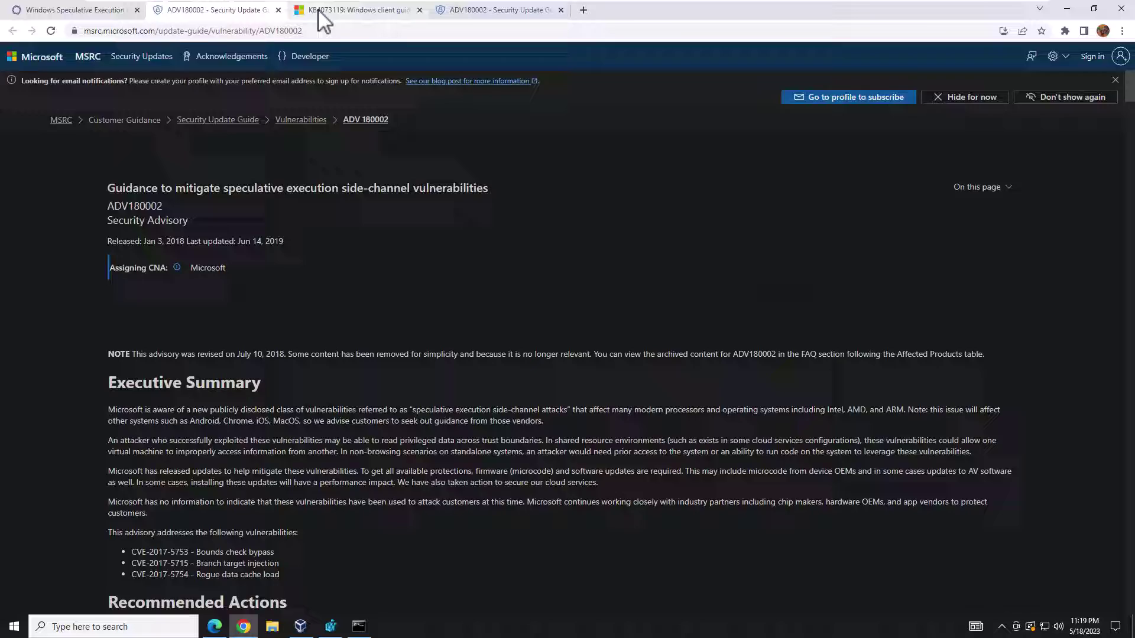
{"action": "left_click", "coordinate": [331, 11]}
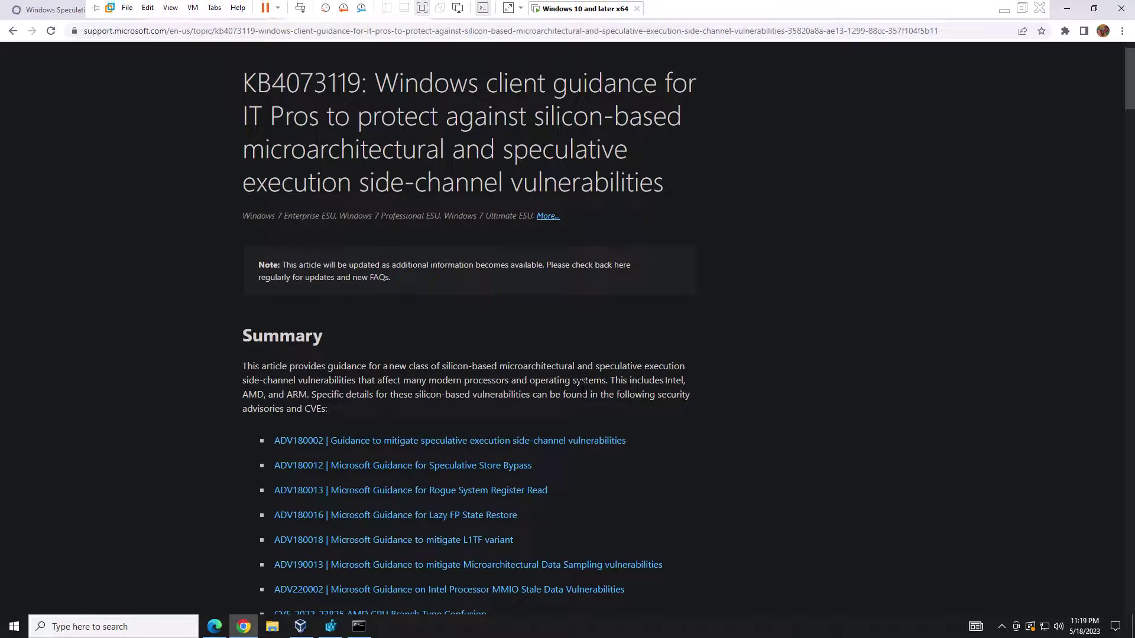
{"action": "scroll", "coordinate": [550, 390], "scroll_direction": "down", "scroll_amount": 1}
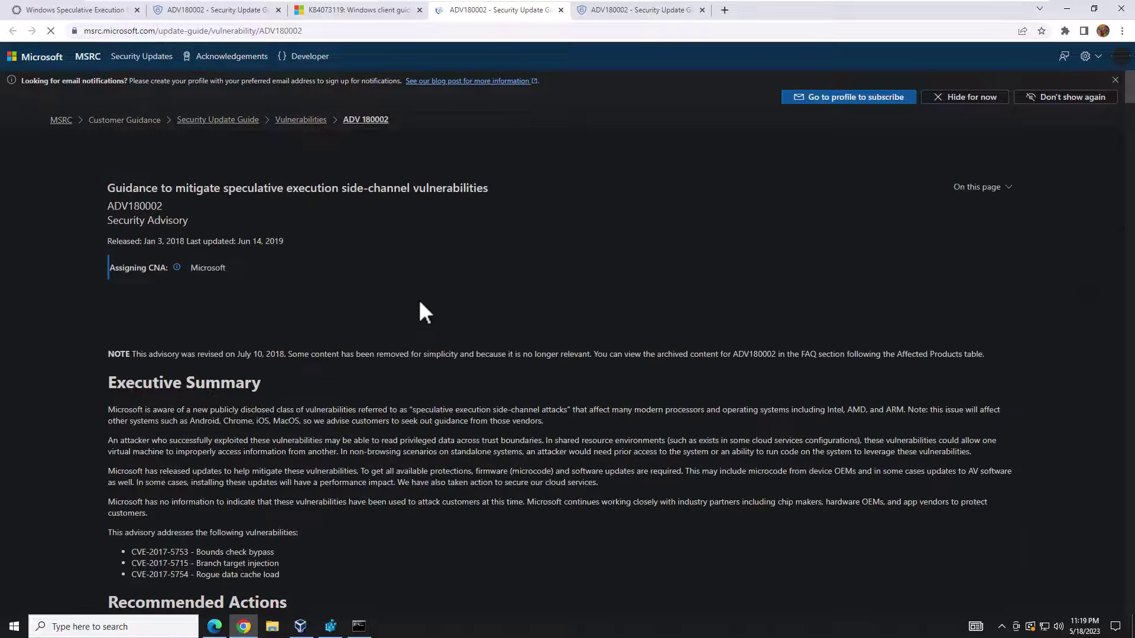
Scroll the ADV180002 advisory past the attack table down to Changing Registry Settings
{"action": "scroll", "coordinate": [420, 303], "scroll_direction": "down", "scroll_amount": 12}
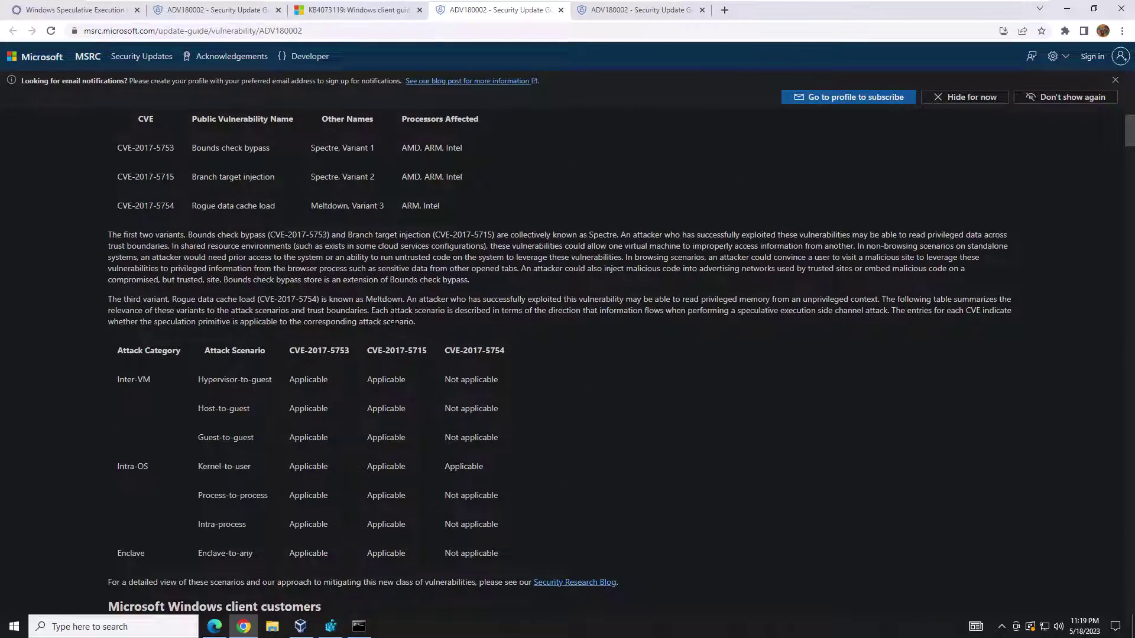
{"action": "scroll", "coordinate": [420, 307], "scroll_direction": "up", "scroll_amount": 2}
{"action": "left_click_drag", "start_coordinate": [396, 325], "coordinate": [192, 323]}
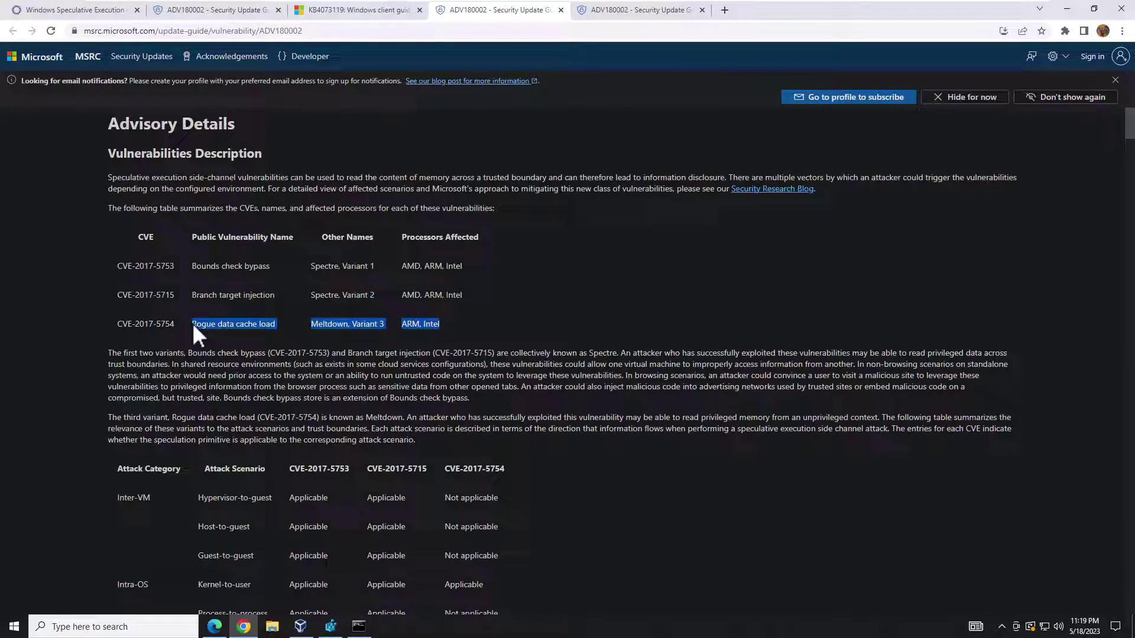
{"action": "scroll", "coordinate": [355, 336], "scroll_direction": "down", "scroll_amount": 3}
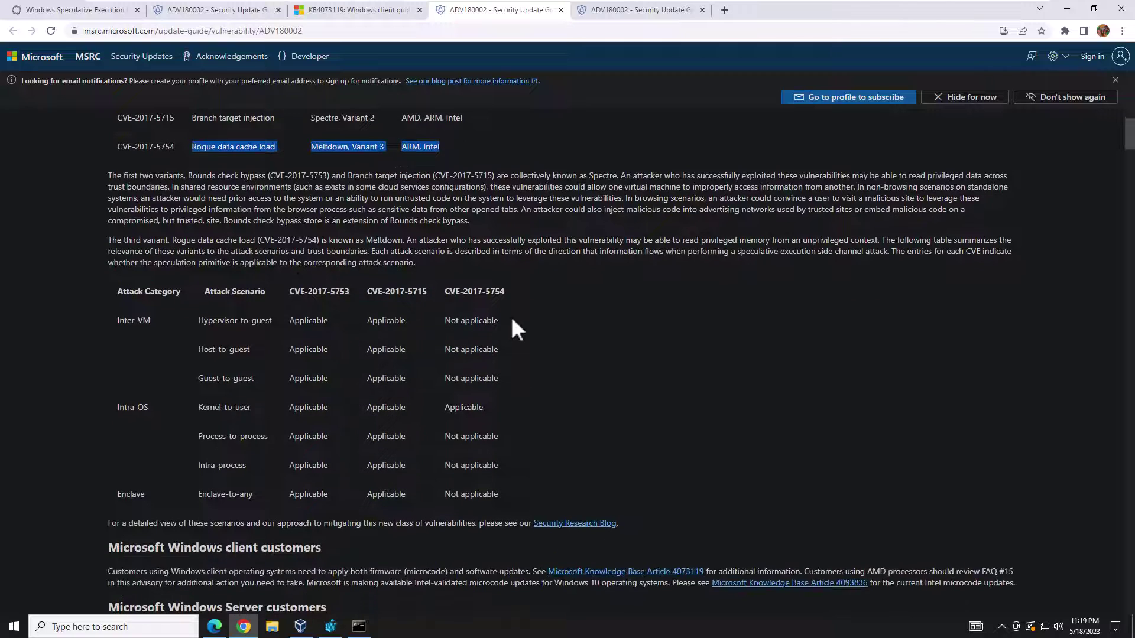
{"action": "left_click_drag", "start_coordinate": [510, 318], "coordinate": [260, 321]}
{"action": "left_click_drag", "start_coordinate": [126, 313], "coordinate": [334, 320]}
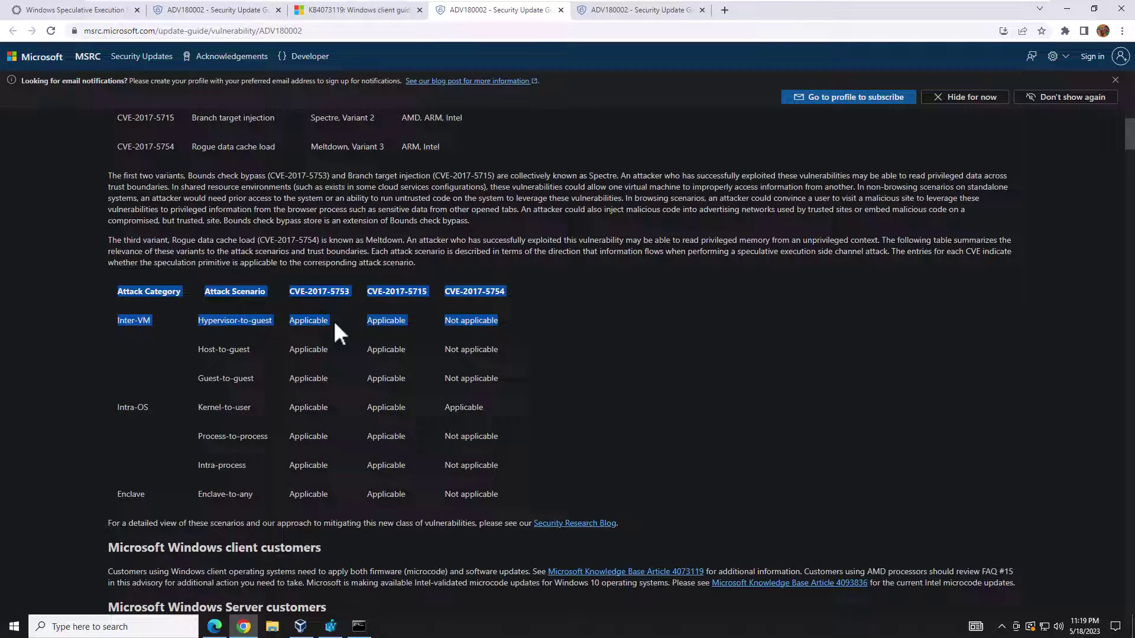
{"action": "left_click", "coordinate": [505, 330]}
{"action": "scroll", "coordinate": [512, 331], "scroll_direction": "down", "scroll_amount": 9}
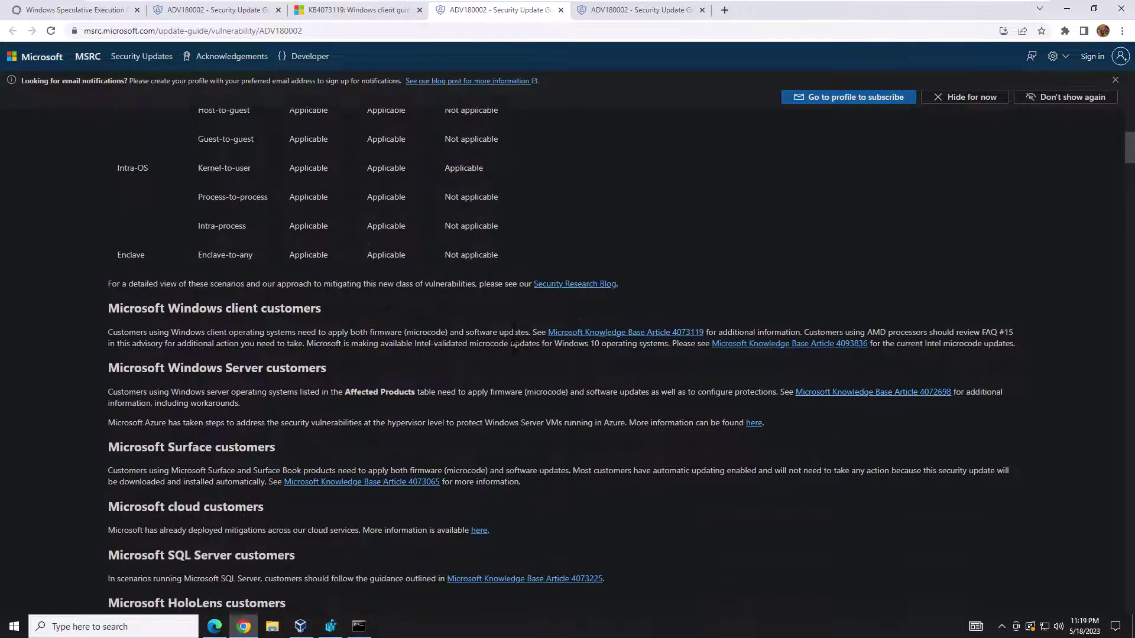
{"action": "scroll", "coordinate": [568, 367], "scroll_direction": "down", "scroll_amount": 15}
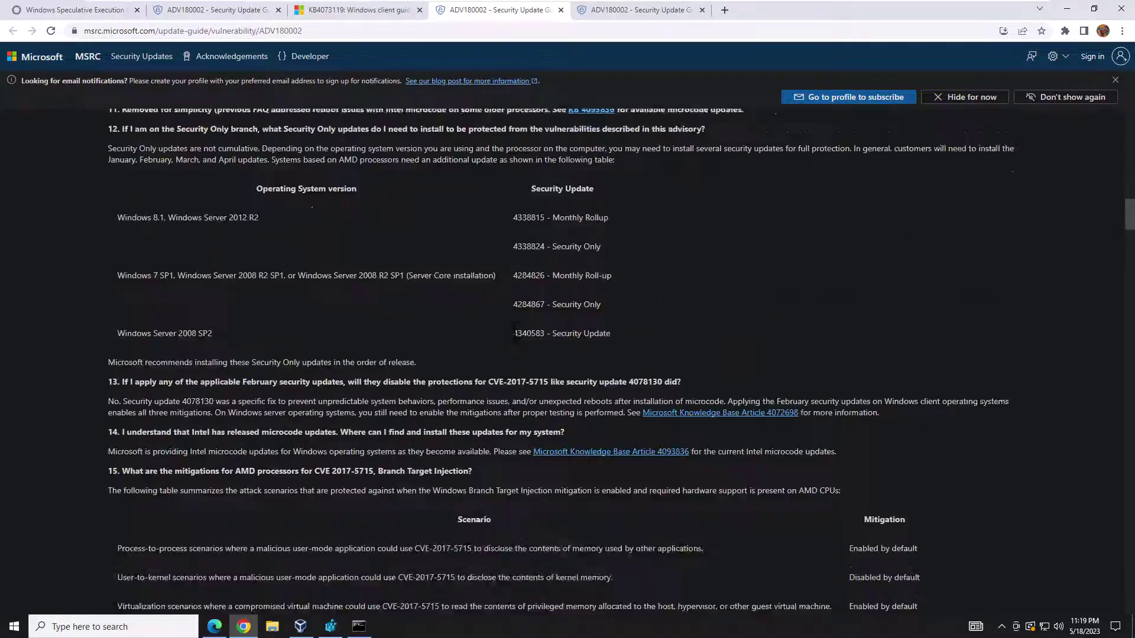
{"action": "scroll", "coordinate": [512, 331], "scroll_direction": "down", "scroll_amount": 10}
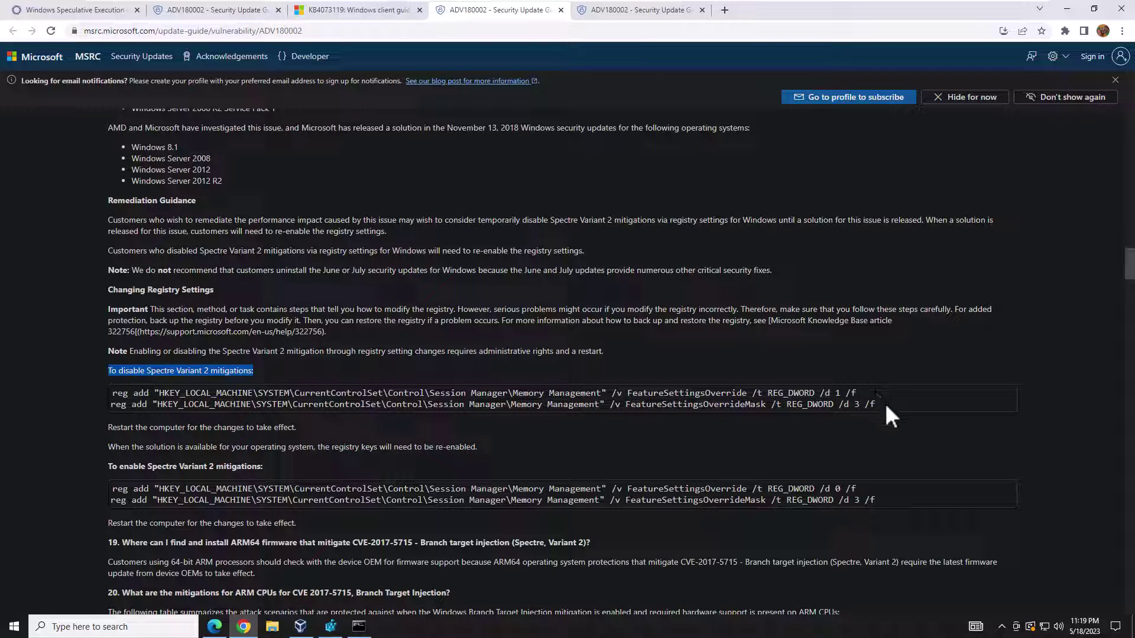
Review the two disable-mitigation reg add commands in the ADV180002 advisory
{"action": "left_click_drag", "start_coordinate": [881, 403], "coordinate": [136, 390]}
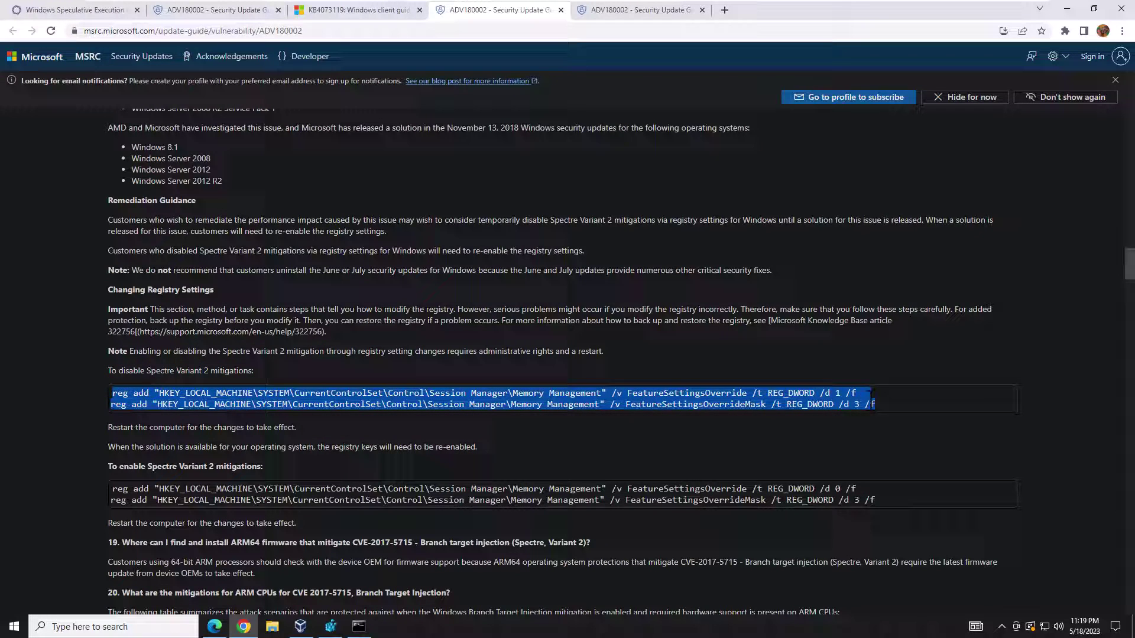
{"action": "left_click", "coordinate": [855, 404]}
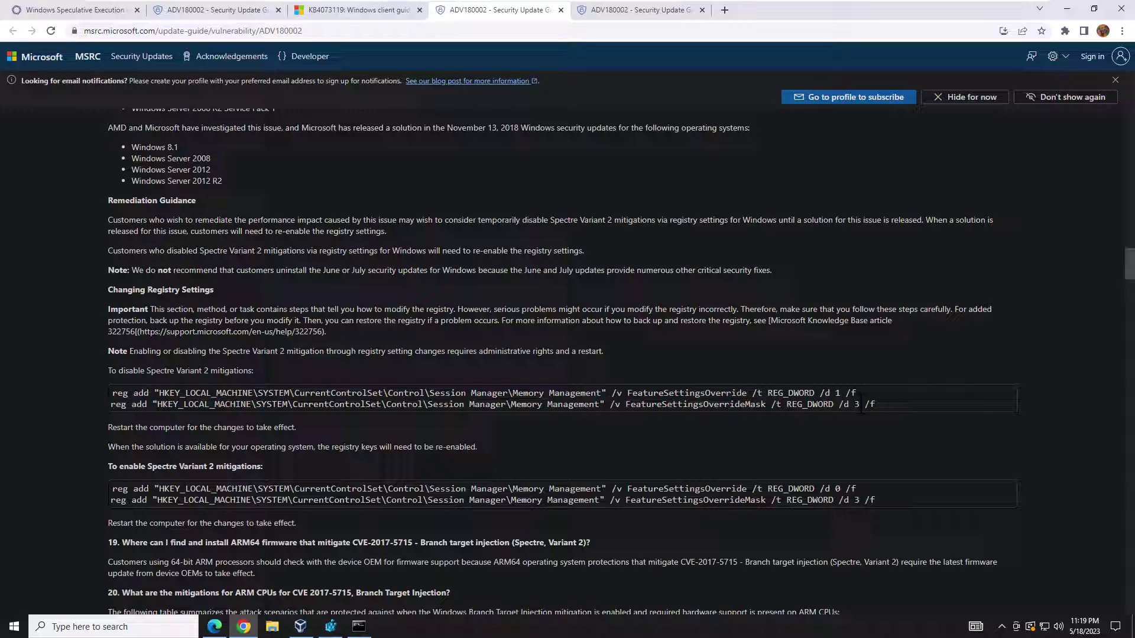
{"action": "scroll", "coordinate": [548, 398], "scroll_direction": "down", "scroll_amount": 1}
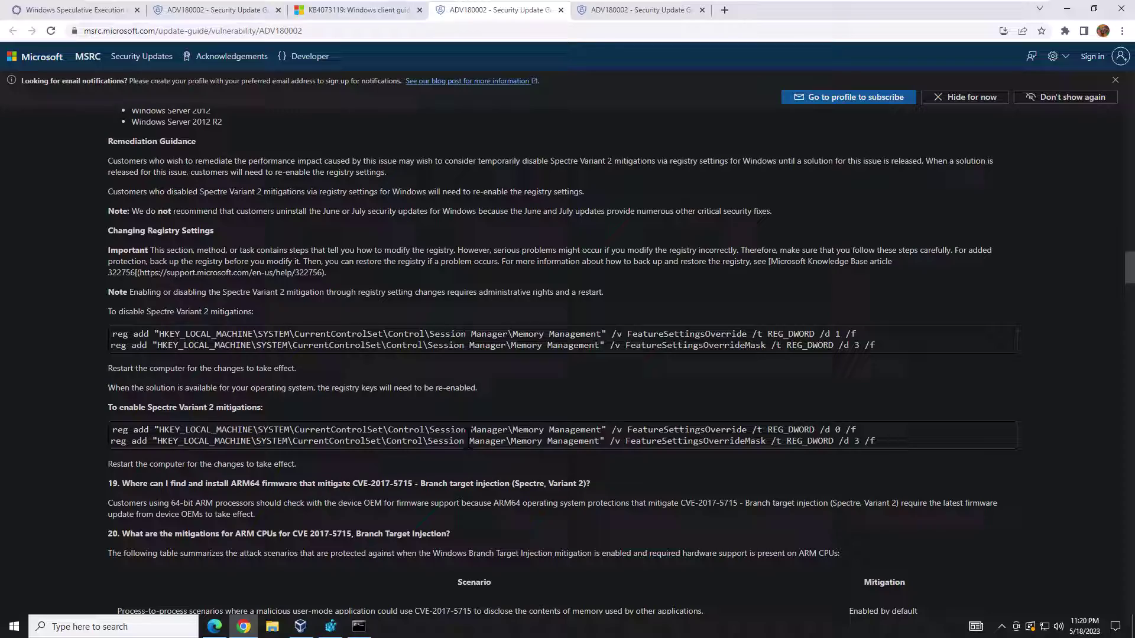
{"action": "scroll", "coordinate": [469, 443], "scroll_direction": "down", "scroll_amount": 7}
{"action": "scroll", "coordinate": [469, 443], "scroll_direction": "up", "scroll_amount": 20}
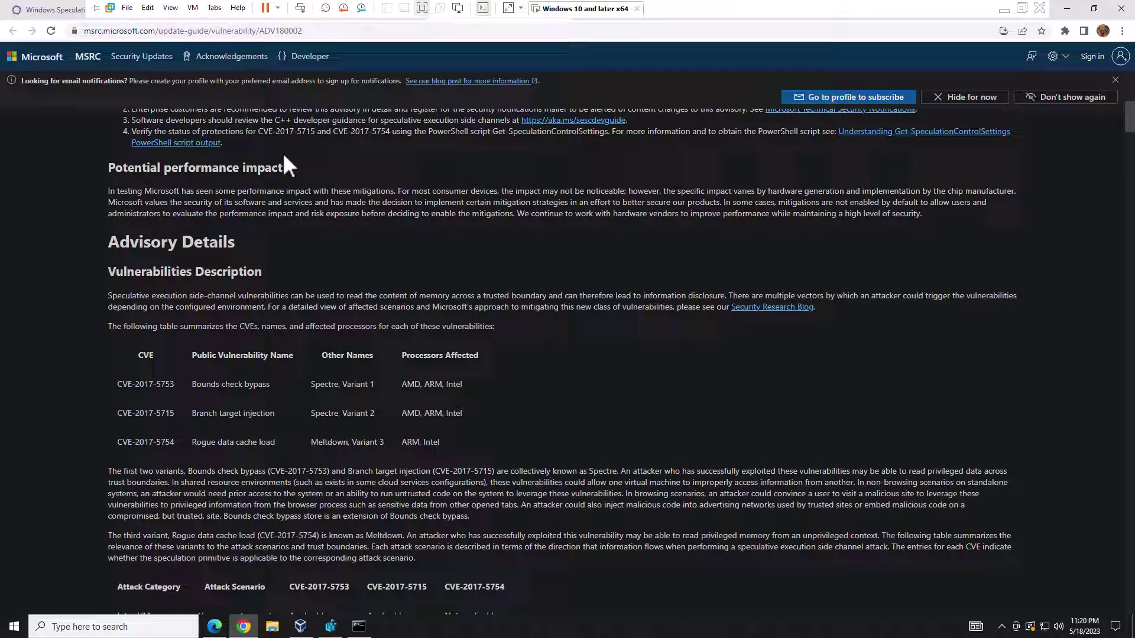
Close the duplicate ADV180002 tabs, keeping KB4073119, and minimize Chrome
{"action": "left_click", "coordinate": [326, 11]}
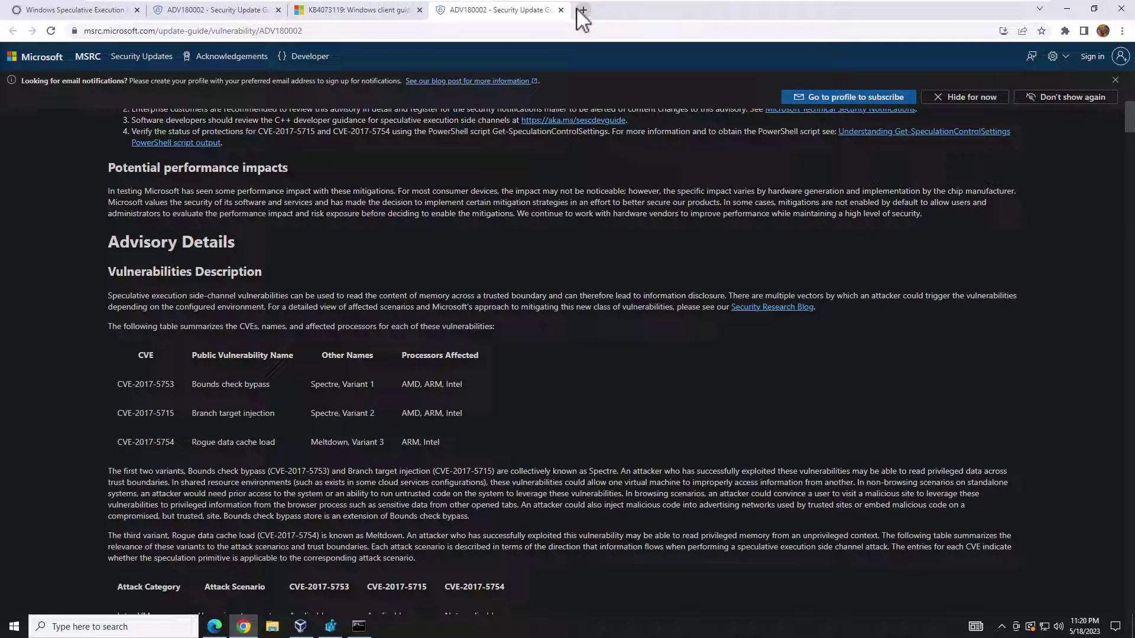
{"action": "left_click", "coordinate": [561, 10]}
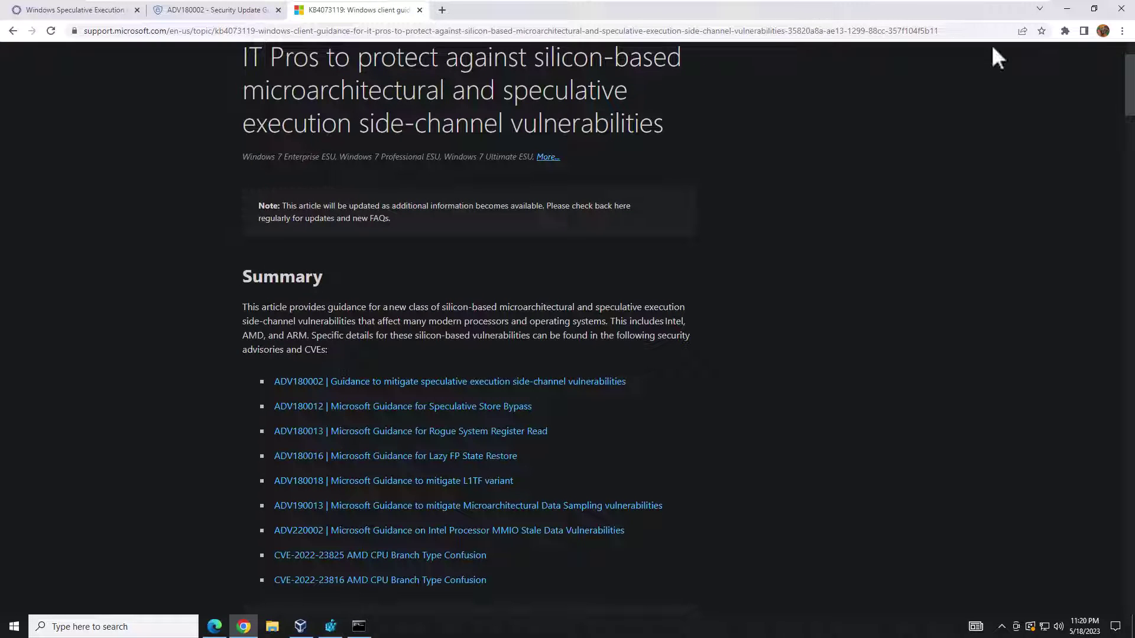
{"action": "left_click", "coordinate": [1066, 12]}
Open specchan.txt in Notepad beside Command Prompt to show the FeatureSettingsOverride 72 and FeatureSettingsOverrideMask 3 reg add commands
{"action": "left_click", "coordinate": [289, 243]}
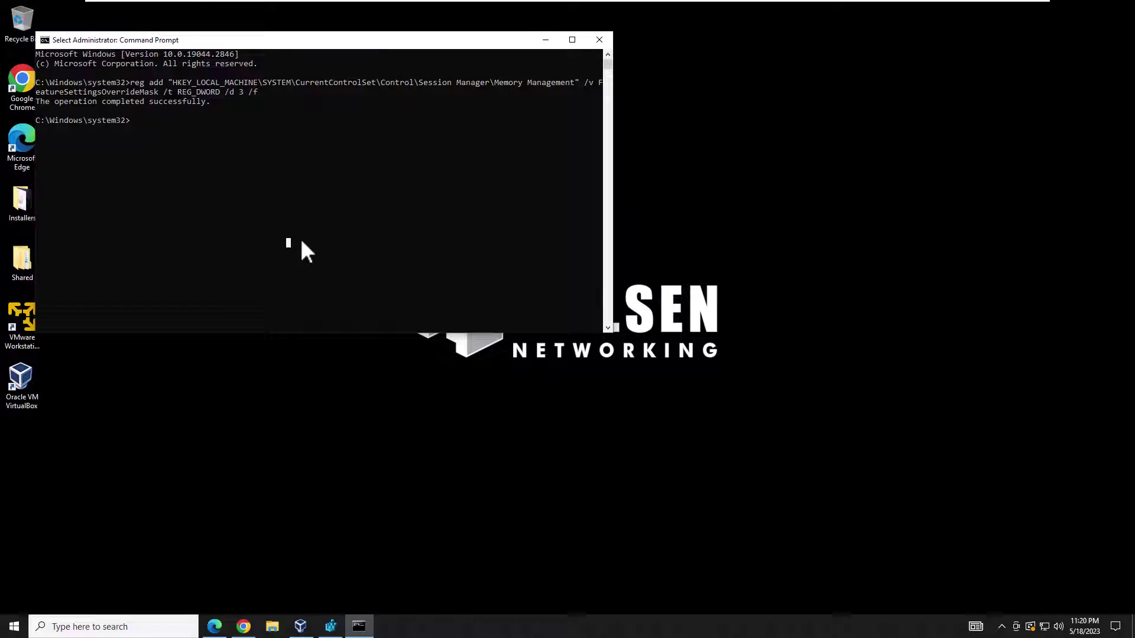
{"action": "left_click_drag", "start_coordinate": [269, 44], "coordinate": [444, 102]}
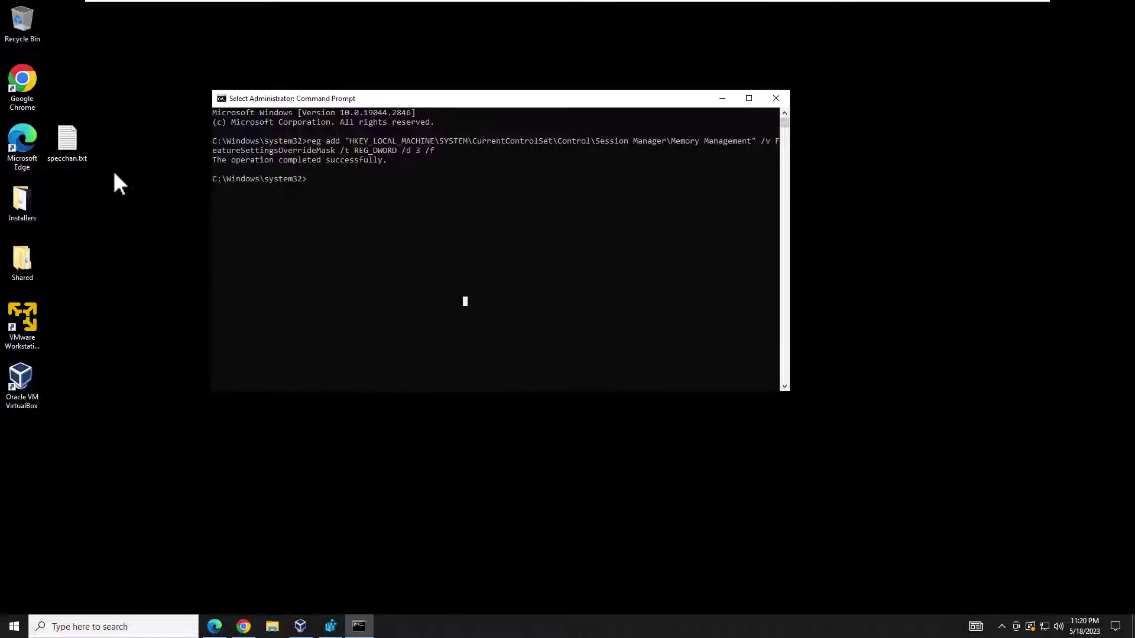
{"action": "double_click", "coordinate": [76, 164]}
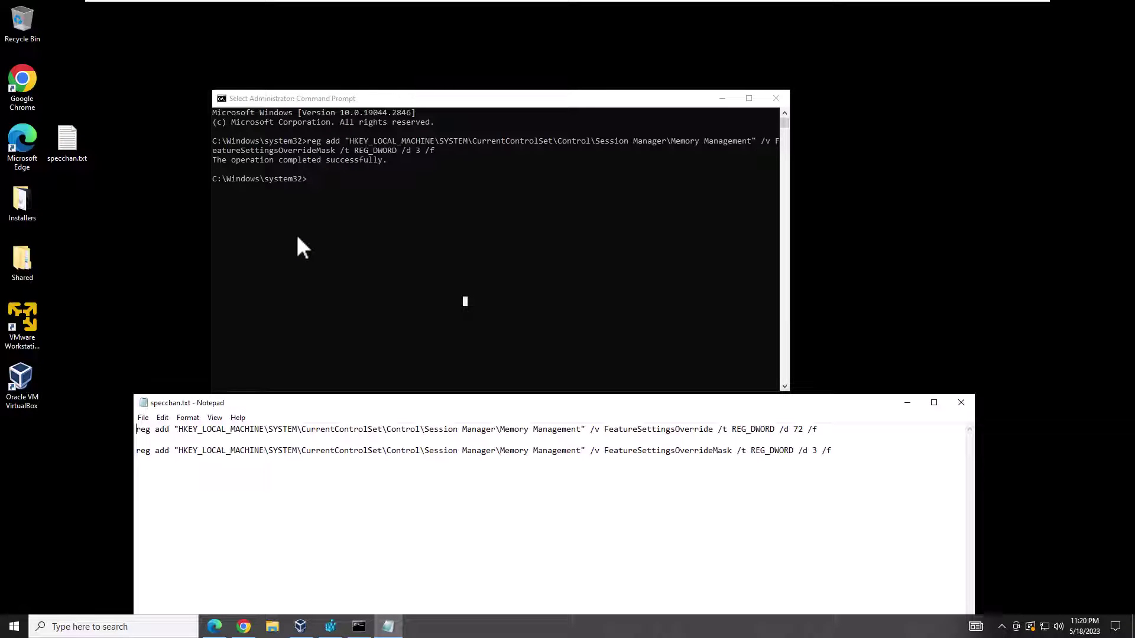
{"action": "left_click", "coordinate": [297, 239]}
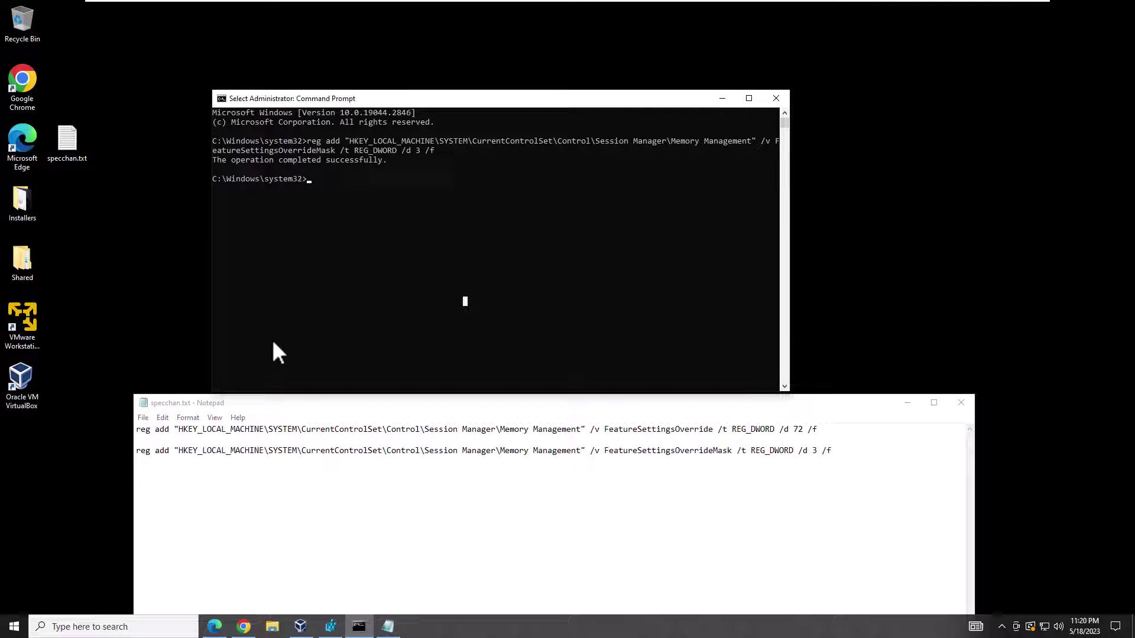